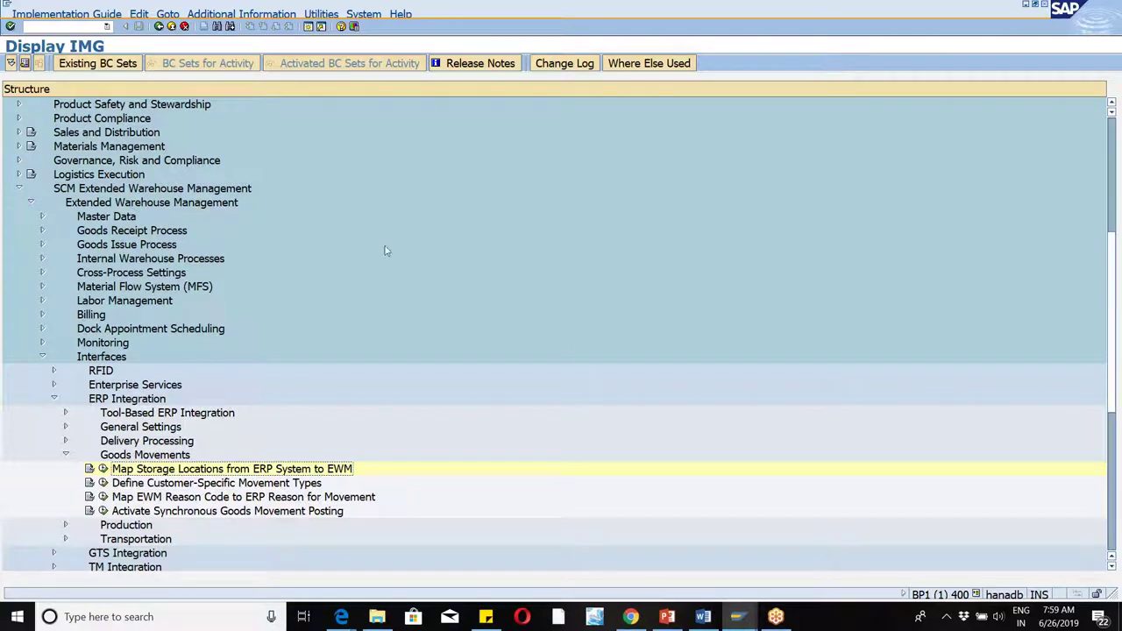
Create a new Microsoft Excel worksheet on the desktop, keeping its default name, and open it in Excel.
key(super+d)
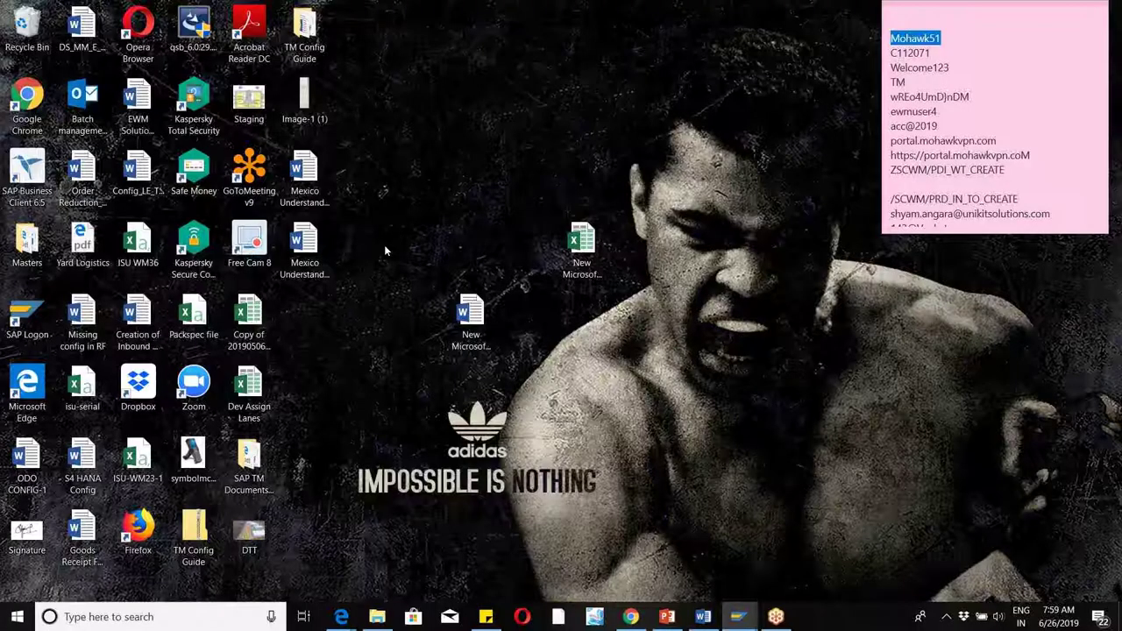
right_click(403, 70)
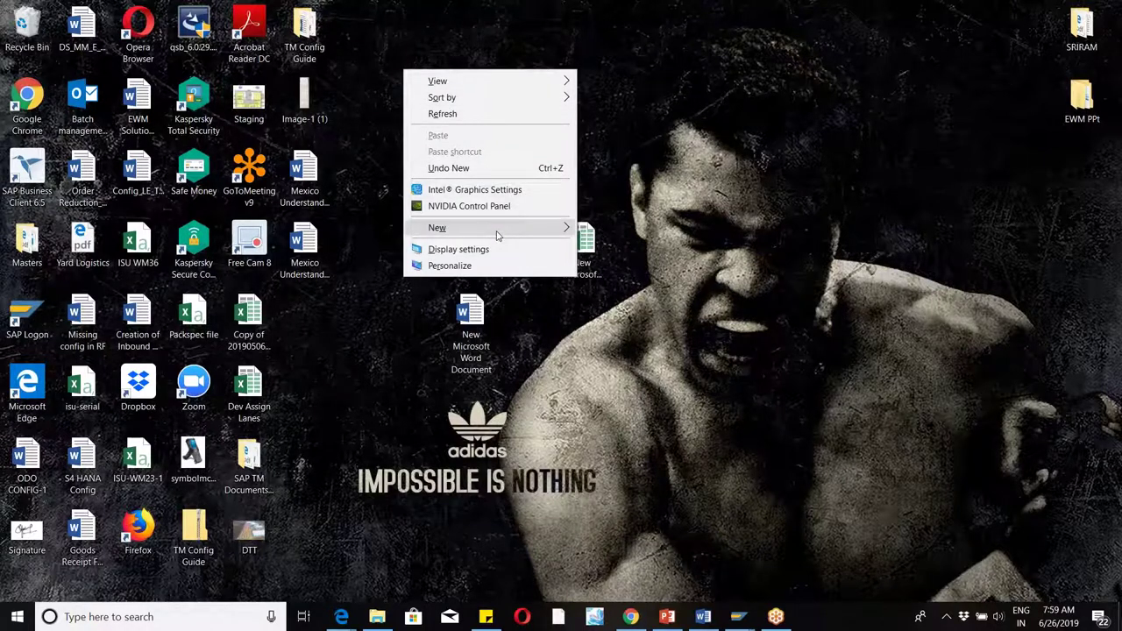
mouse_move(496, 235)
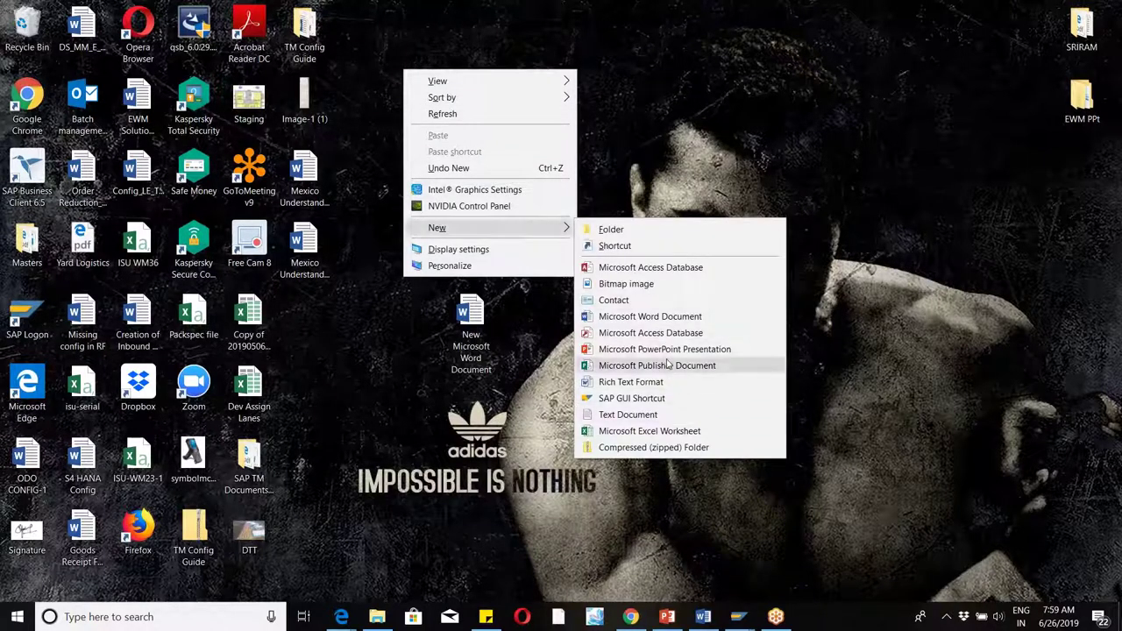
click(666, 430)
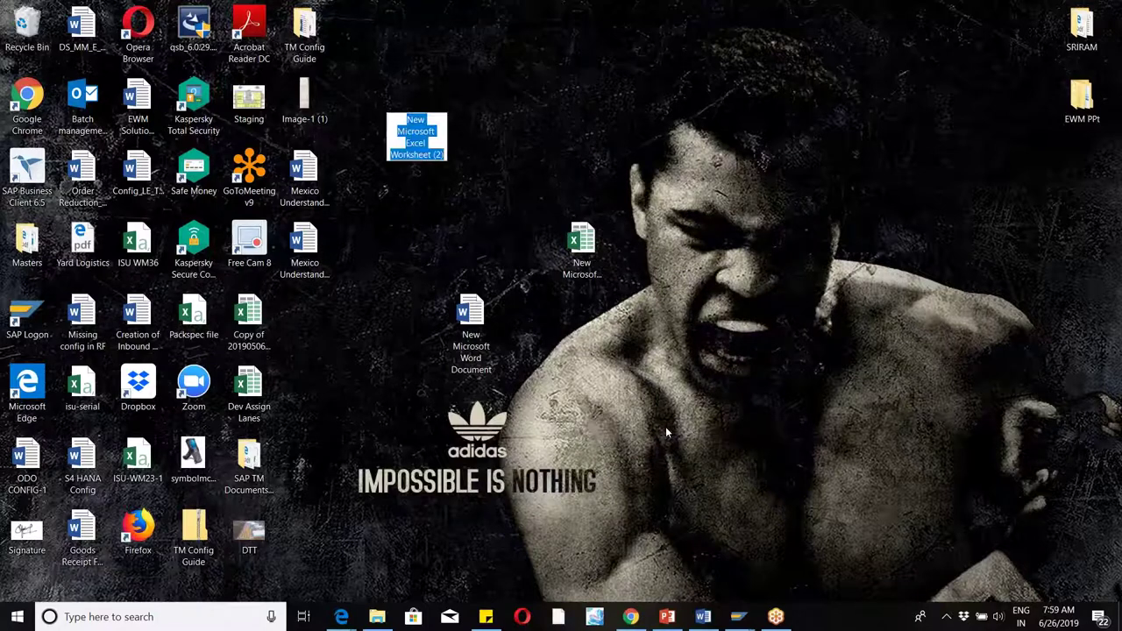
click(500, 191)
click(418, 128)
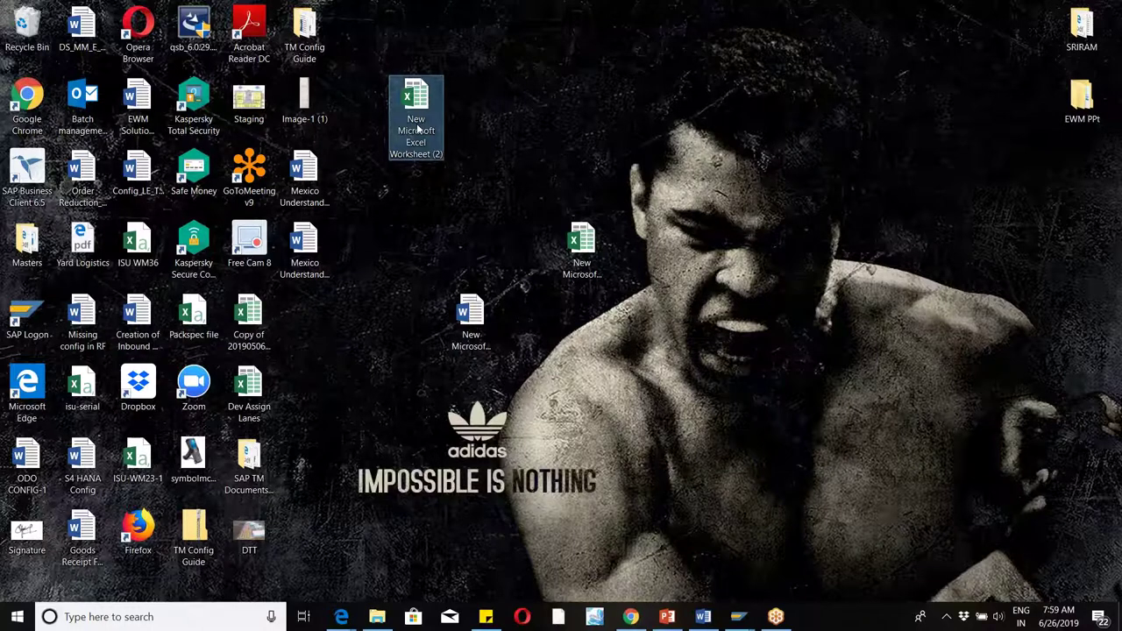
double_click(418, 129)
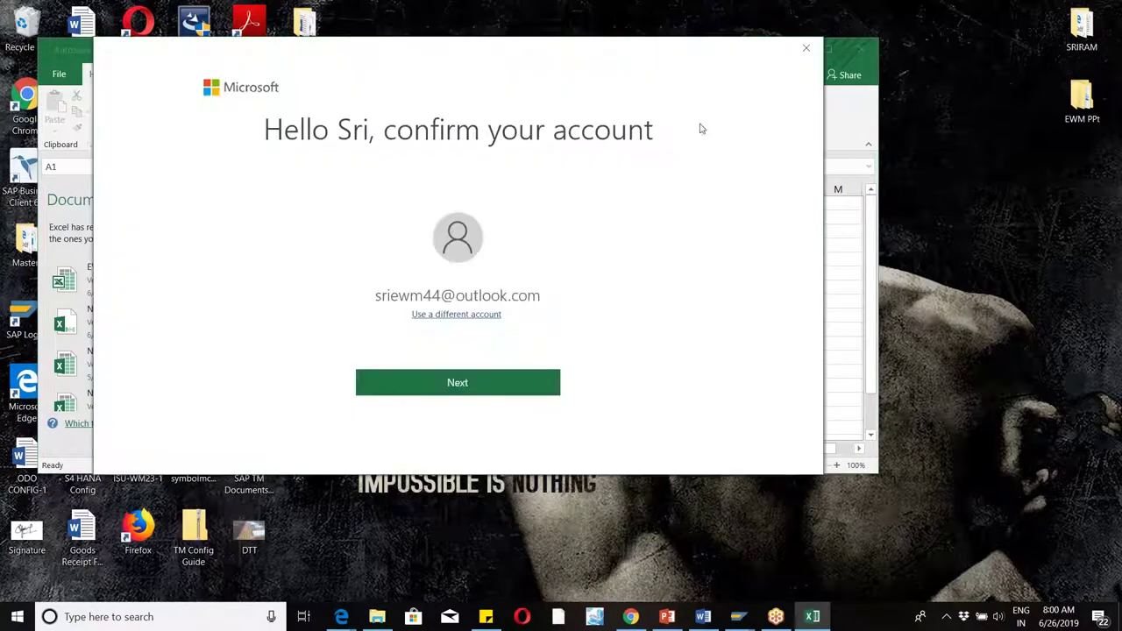
Dismiss the account and licence agreement prompts, maximise the workbook window, and choose to remove the recovered files.
click(803, 60)
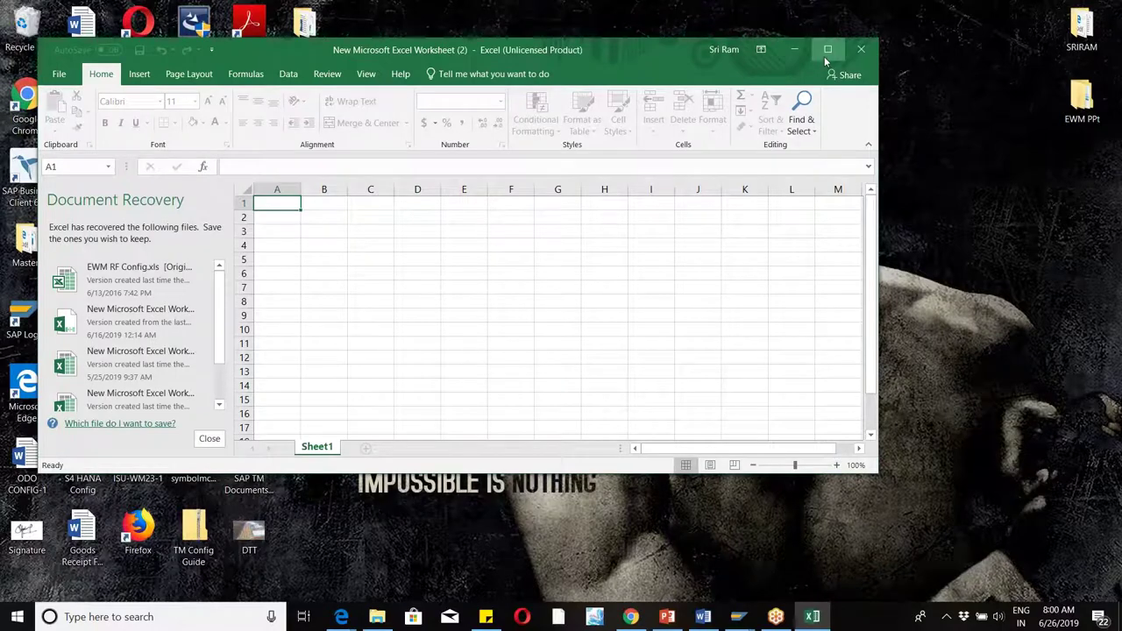
click(823, 56)
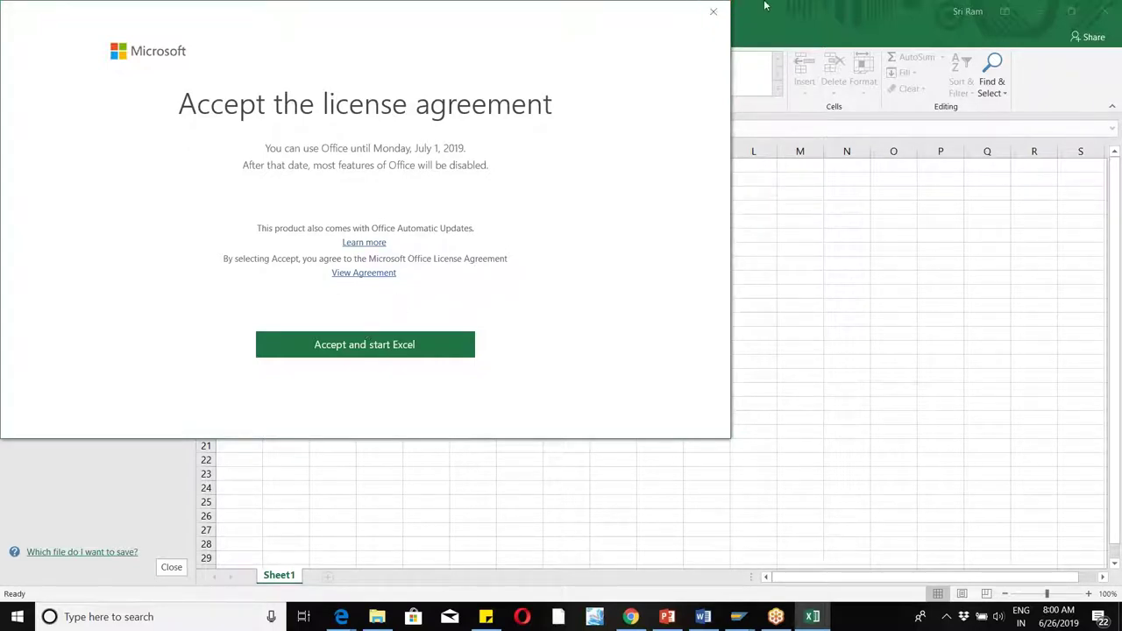
click(710, 15)
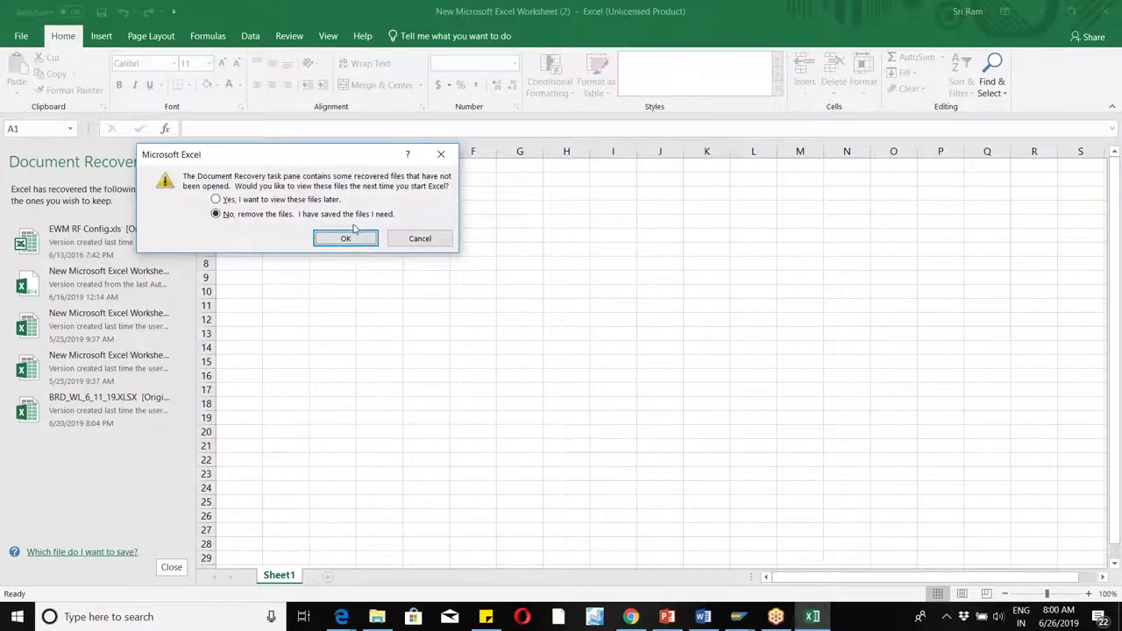
click(347, 238)
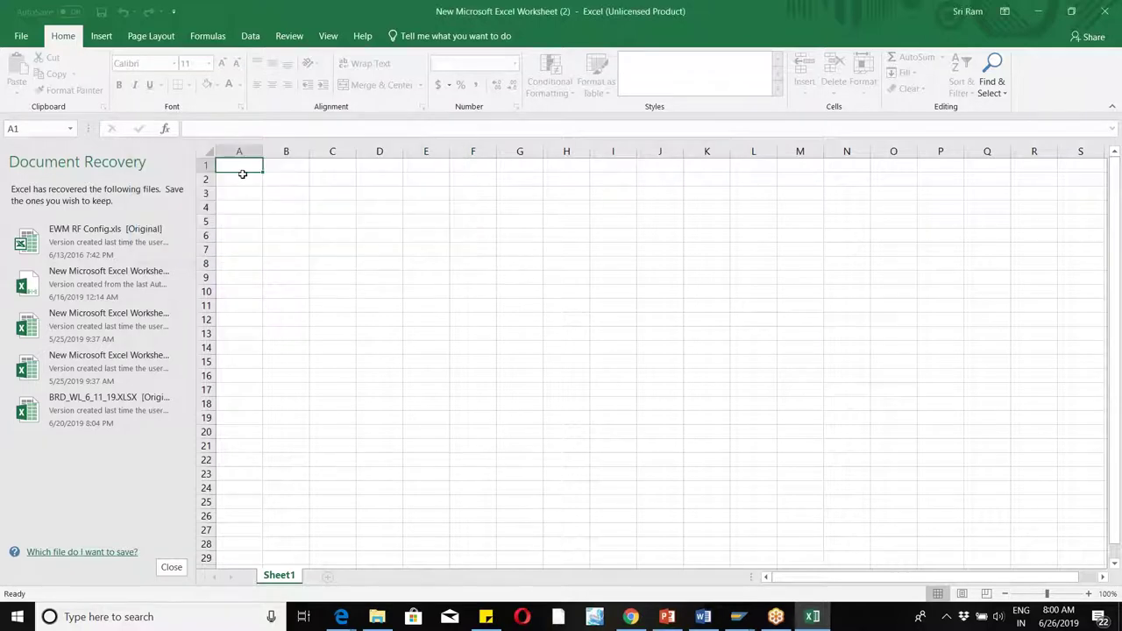
Close the licence status notice above the sheet and select cell D8.
click(49, 210)
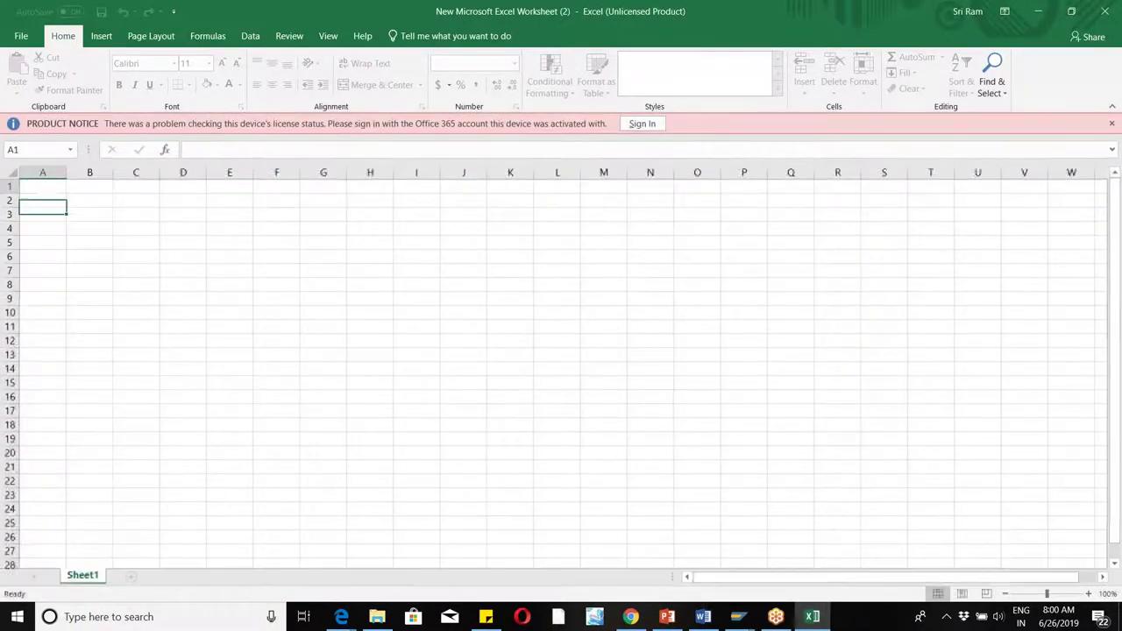
click(29, 236)
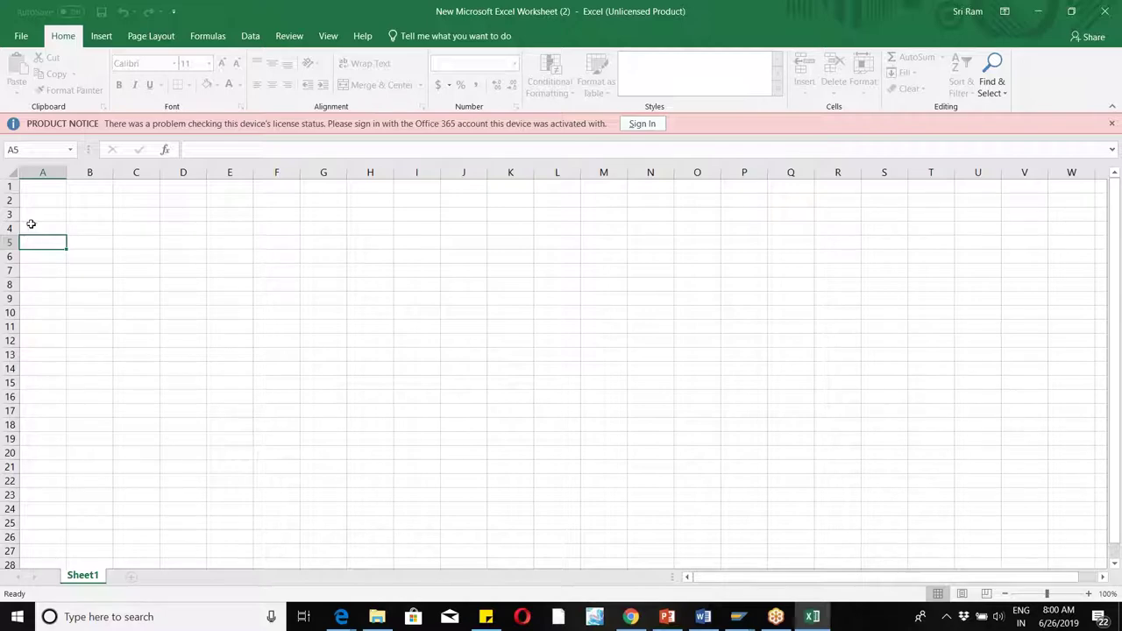
click(41, 187)
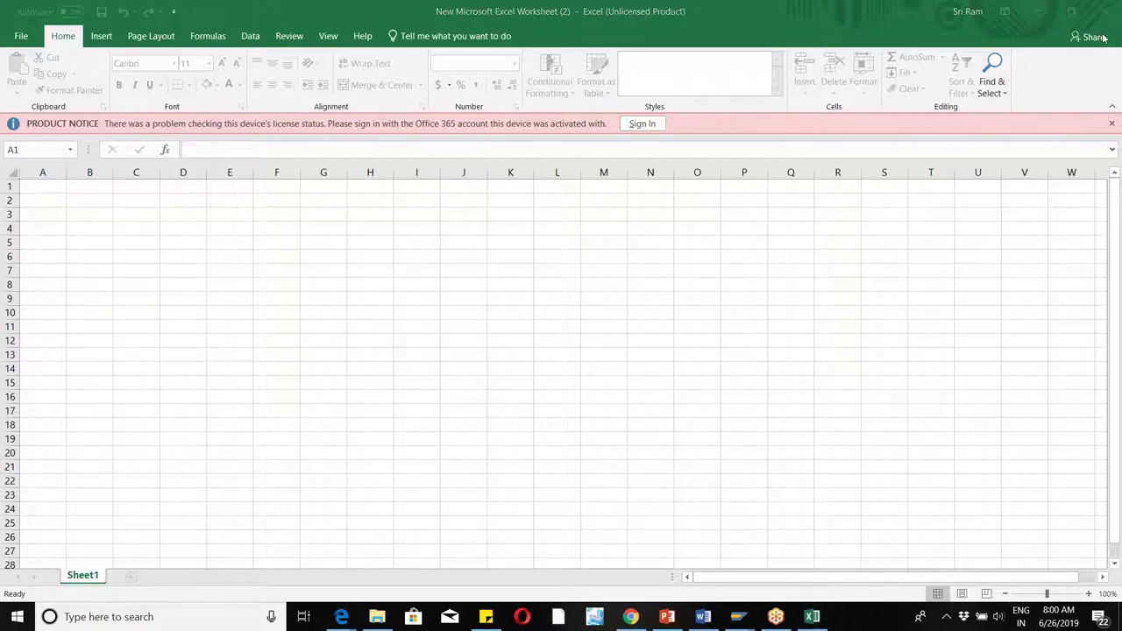
click(1113, 125)
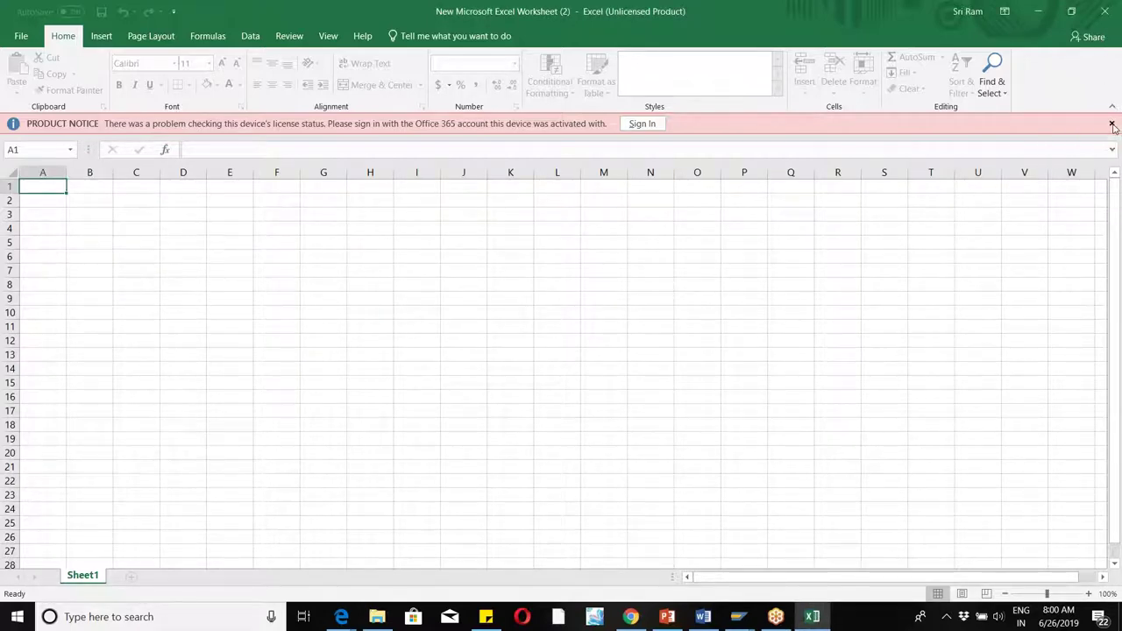
click(1113, 125)
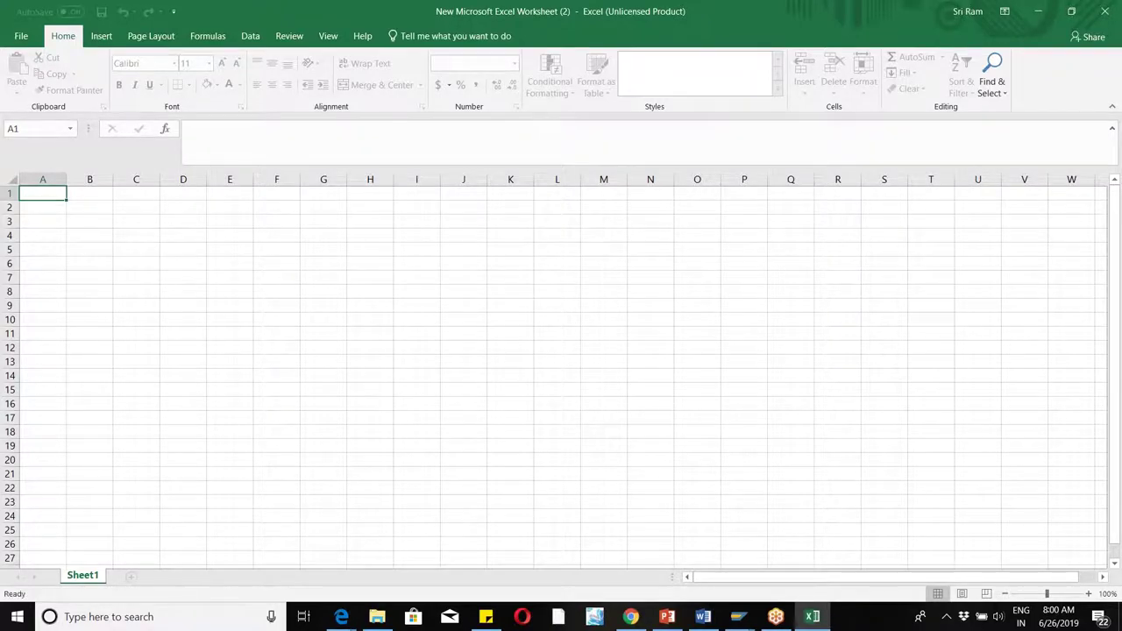
click(176, 291)
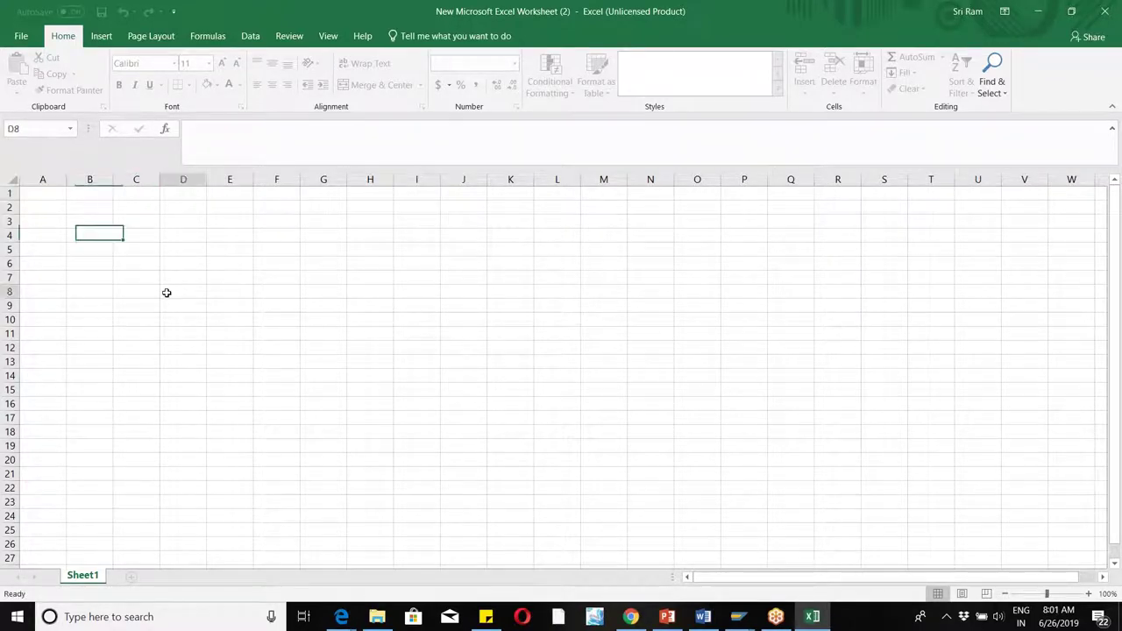
Launch Notepad and head the new note WM46, followed by a blank line.
click(19, 38)
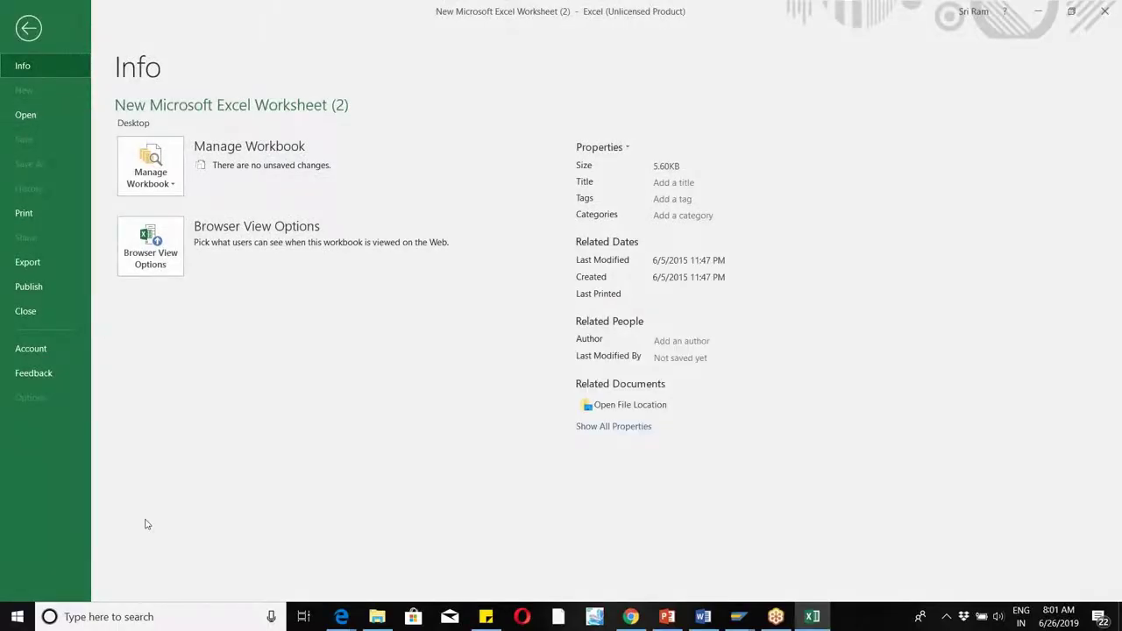
click(114, 618)
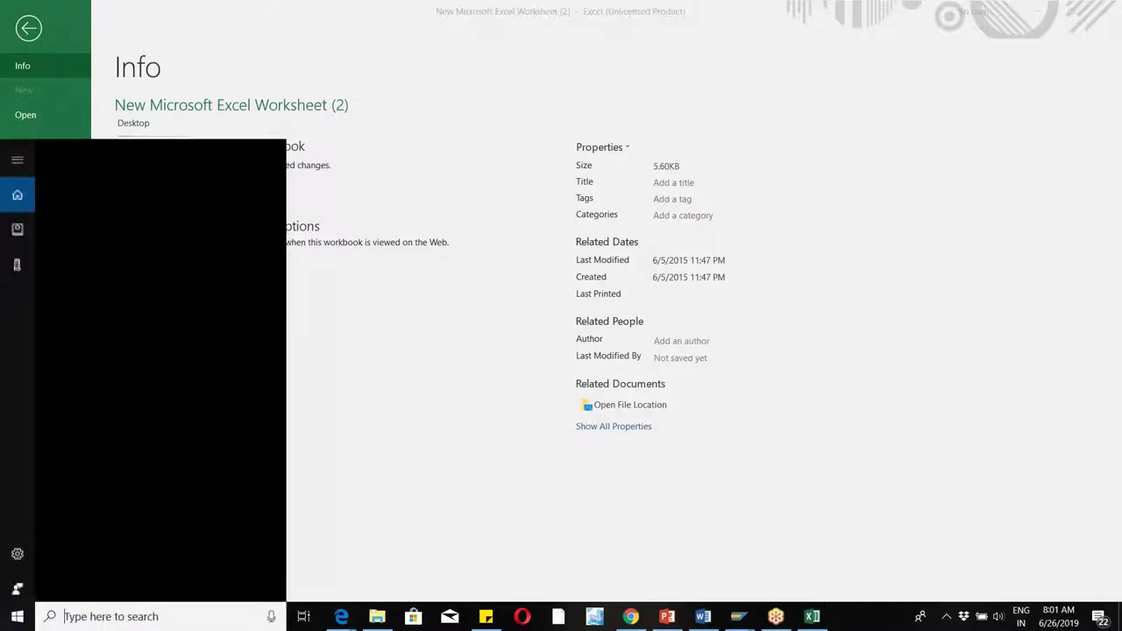
text(NOTE)
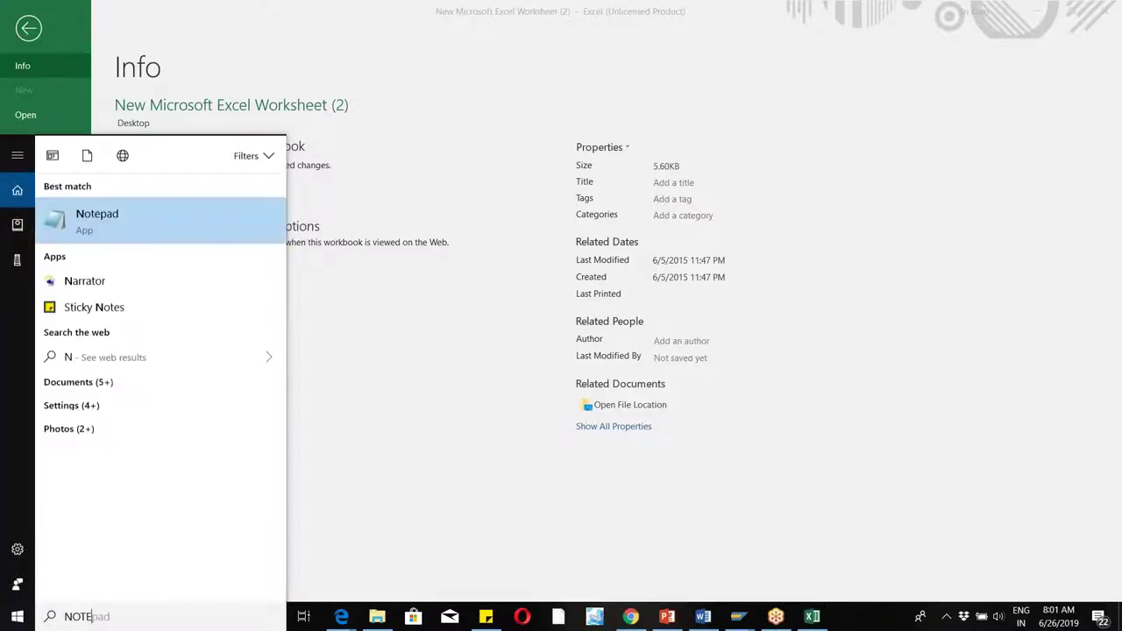
click(128, 239)
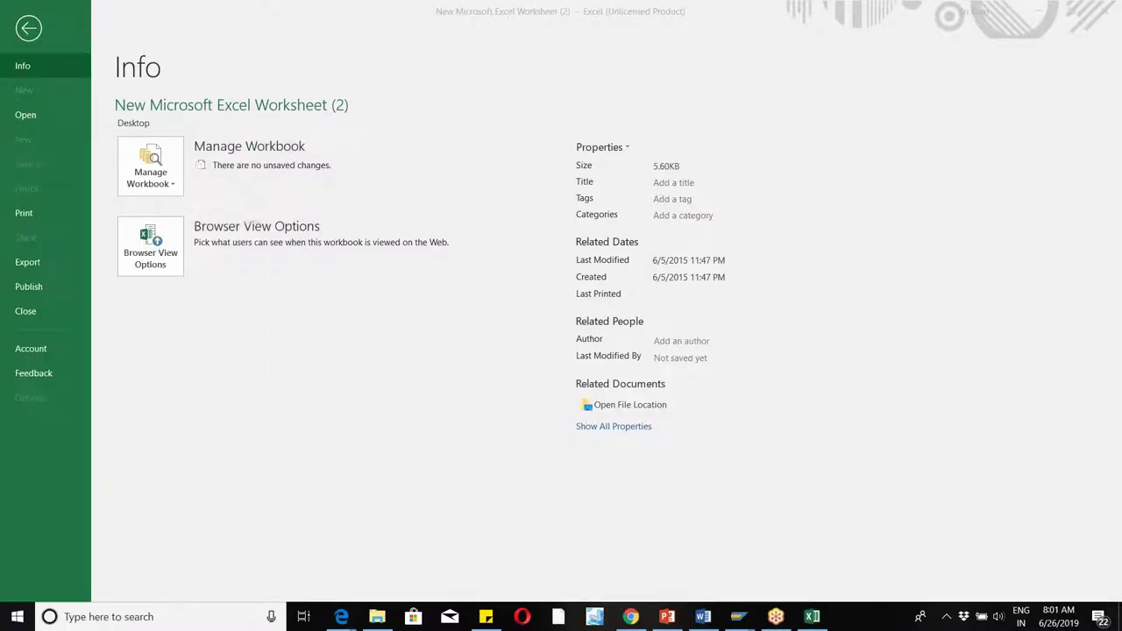
text(WH)
text(46)
key(Return)
key(Return)
Add the first numbered item "1) Supply Chain unit" below the WM46 heading.
text(1) sUPPL)
key(BackSpace)
key(BackSpace)
key(BackSpace)
key(BackSpace)
key(BackSpace)
text(Supply Chain)
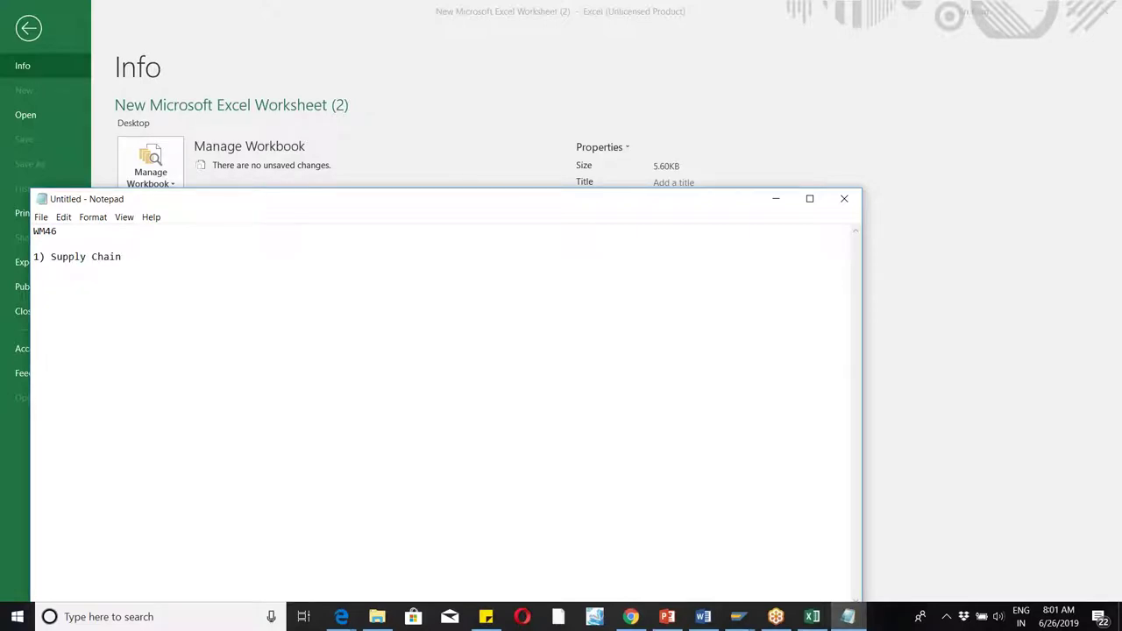
text( unit)
key(Return)
Add the numbered items "2) cUSTODIAN" and "3) OWNER" to the list.
text(2) )
text(P)
key(BackSpace)
text(cUSTODIAN)
key(Return)
text(3)
text() oWN)
text(V)
key(BackSpace)
key(BackSpace)
key(BackSpace)
key(BackSpace)
text(OWNER)
key(Return)
Add "4) PETD" as the fourth item of the list.
text(4) )
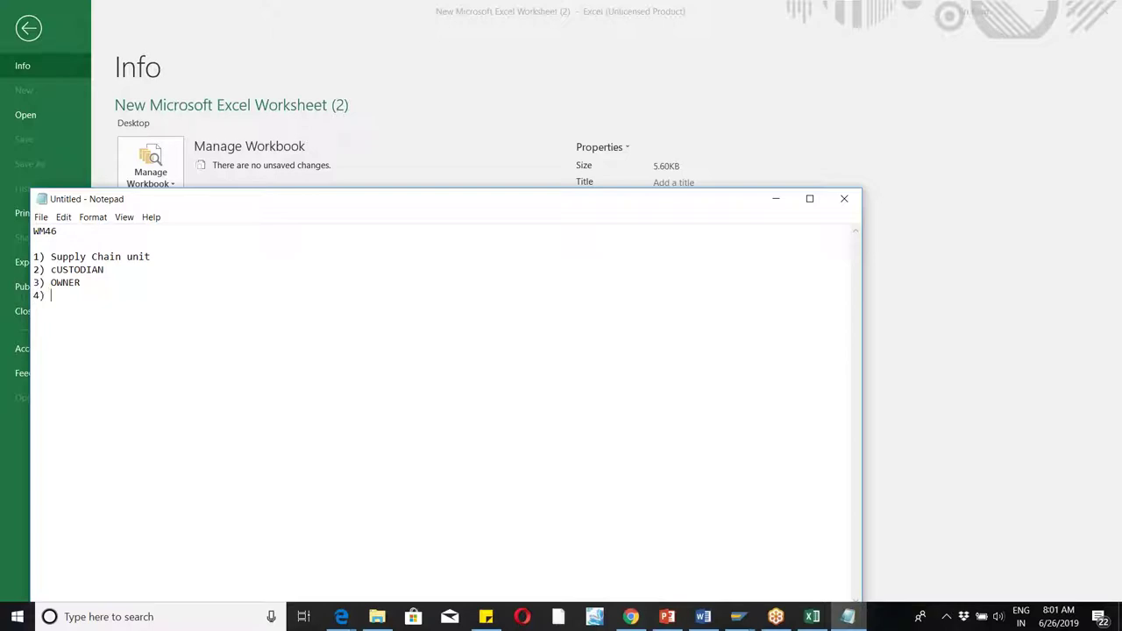
text(pedt)
key(BackSpace)
key(BackSpace)
key(BackSpace)
key(BackSpace)
text(PETD)
Append a dashed line after "Supply Chain unit" and leave the cursor at its end.
click(172, 257)
text(------------------)
click(866, 28)
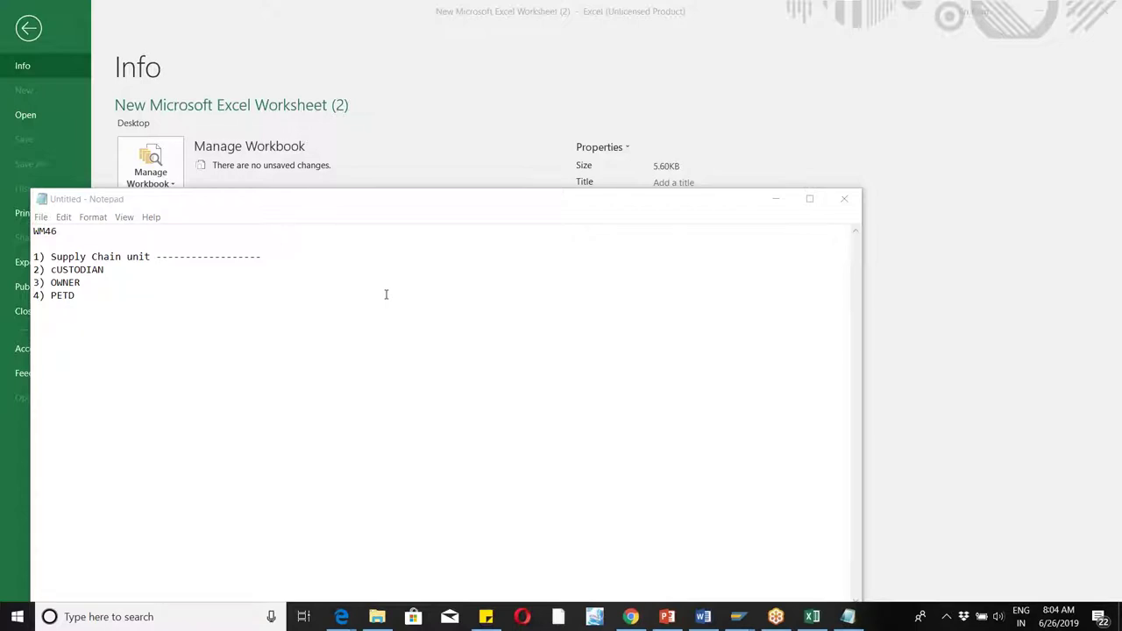
click(282, 257)
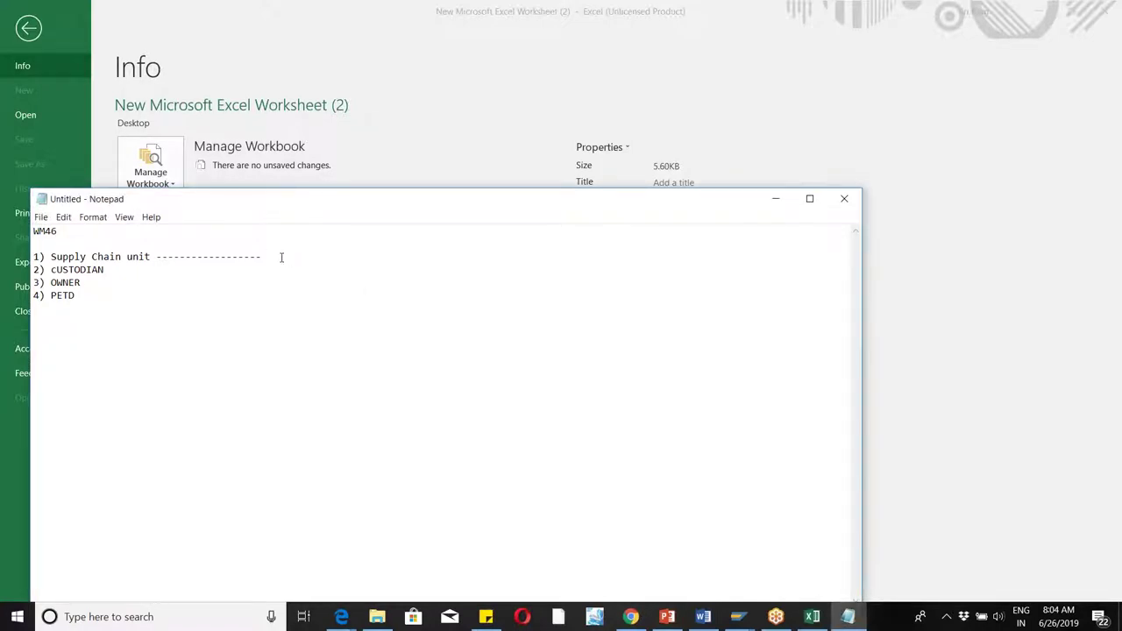
click(925, 29)
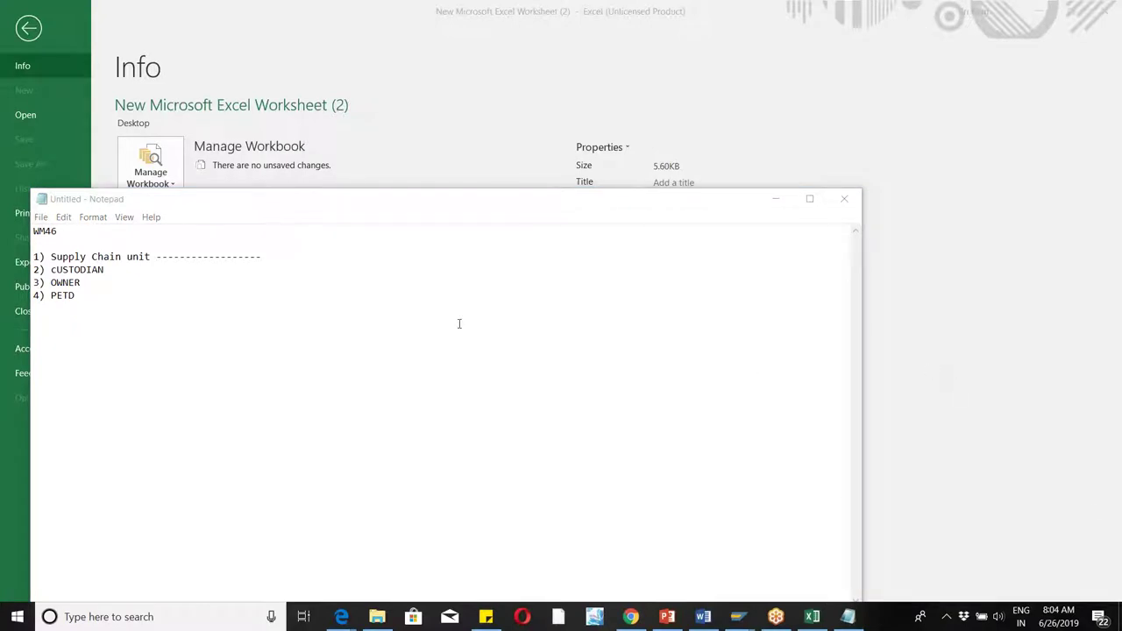
click(290, 254)
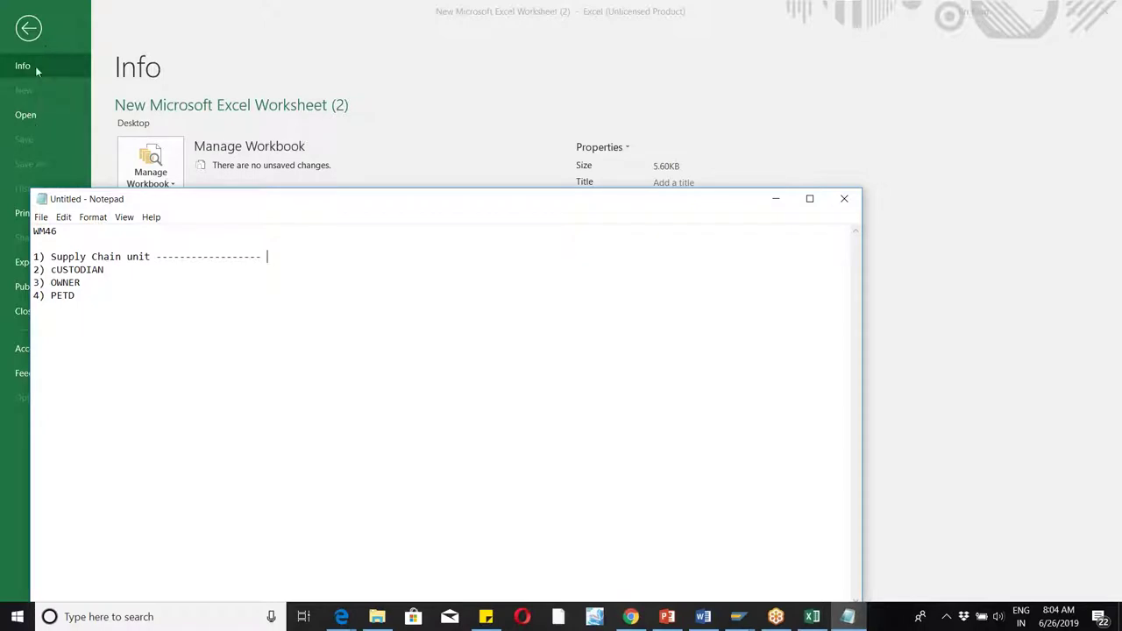
Minimise the note, switch to Excel and try to reopen New Microsoft Excel Worksheet (2) from the recent workbooks.
click(776, 200)
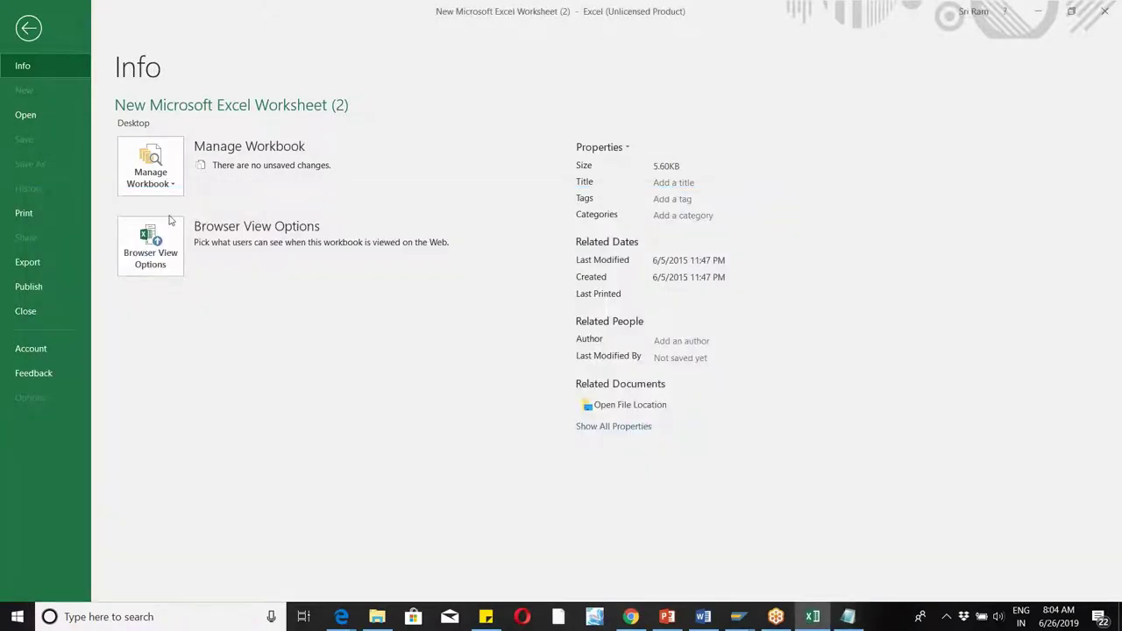
click(26, 29)
click(40, 208)
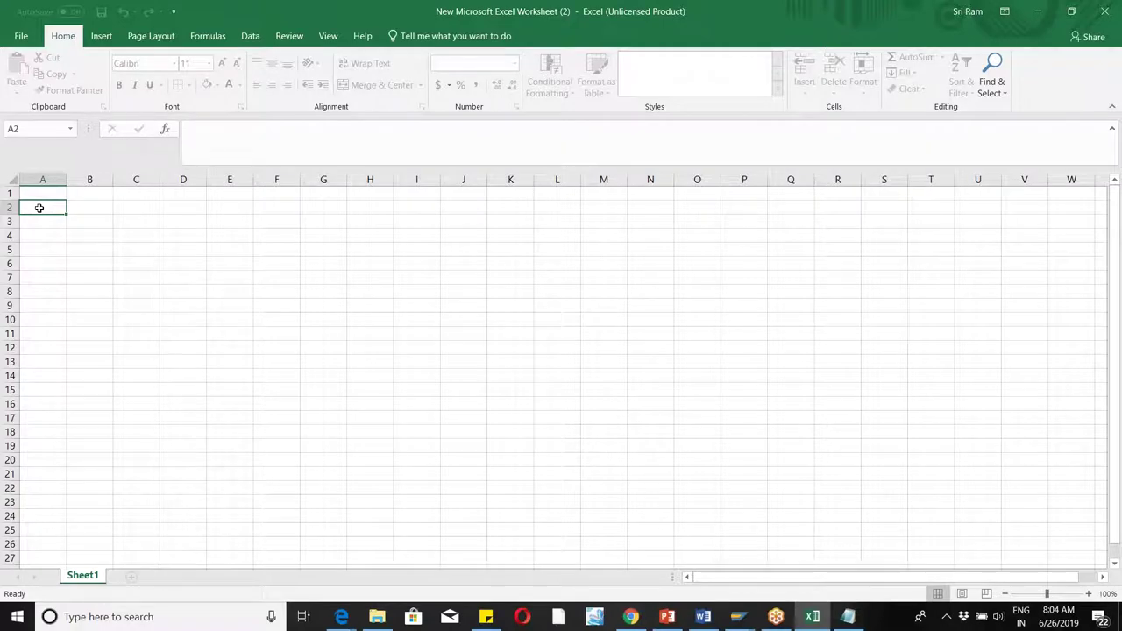
click(92, 220)
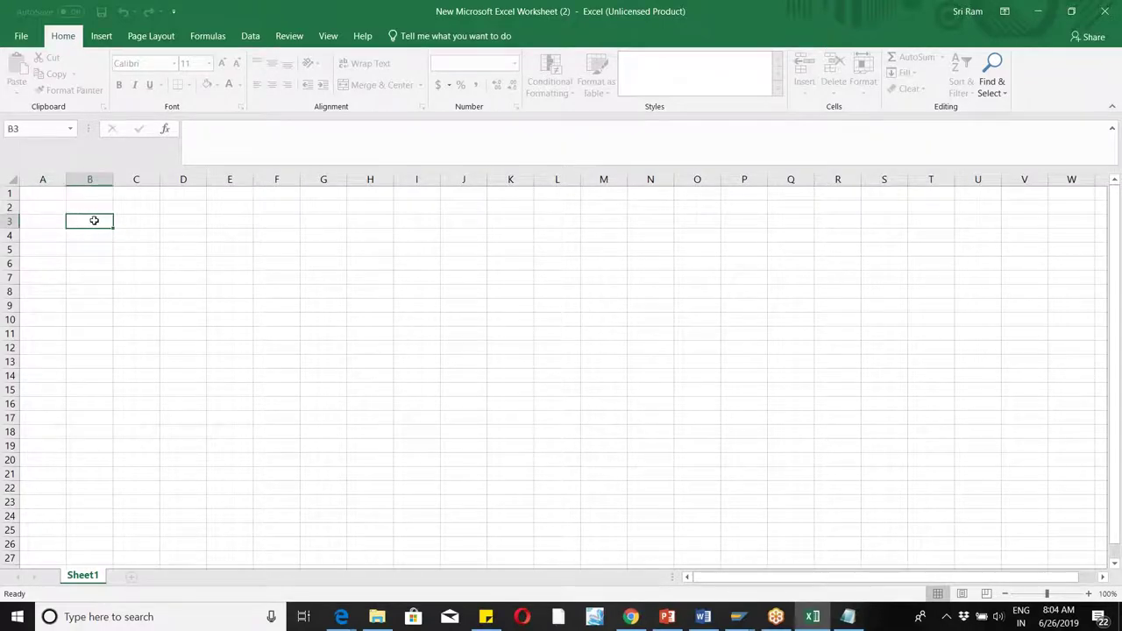
click(21, 36)
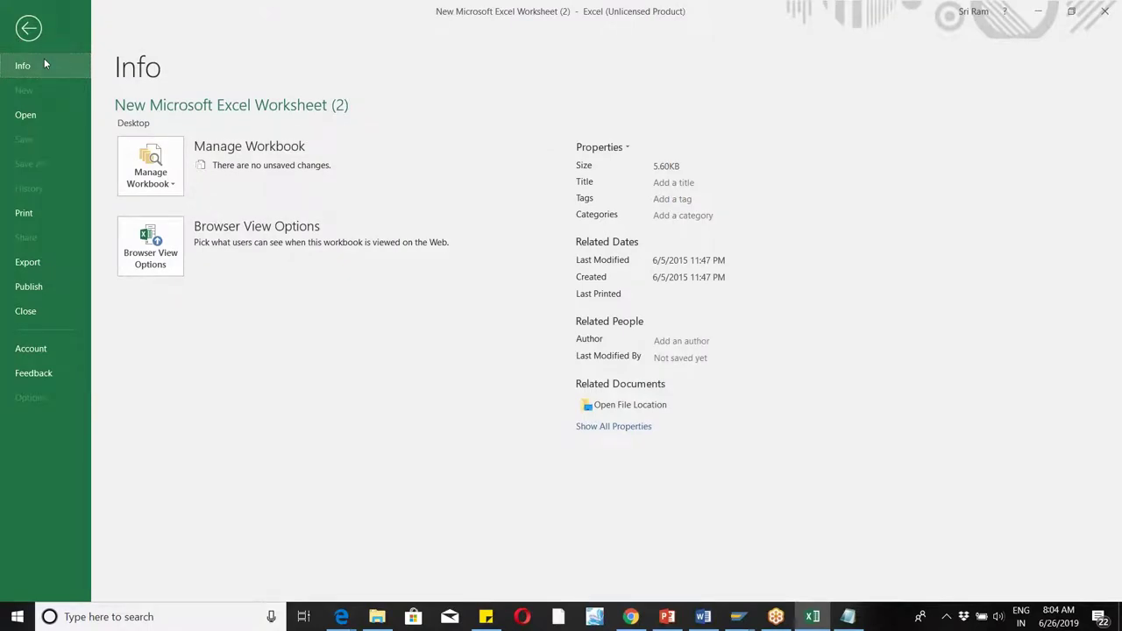
click(24, 118)
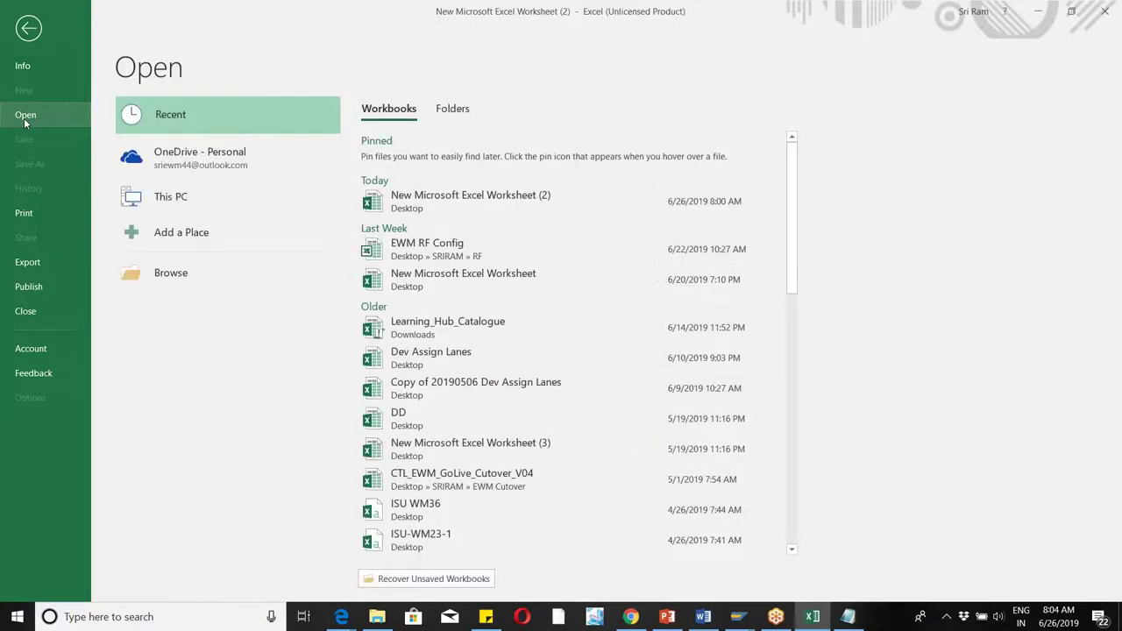
click(433, 202)
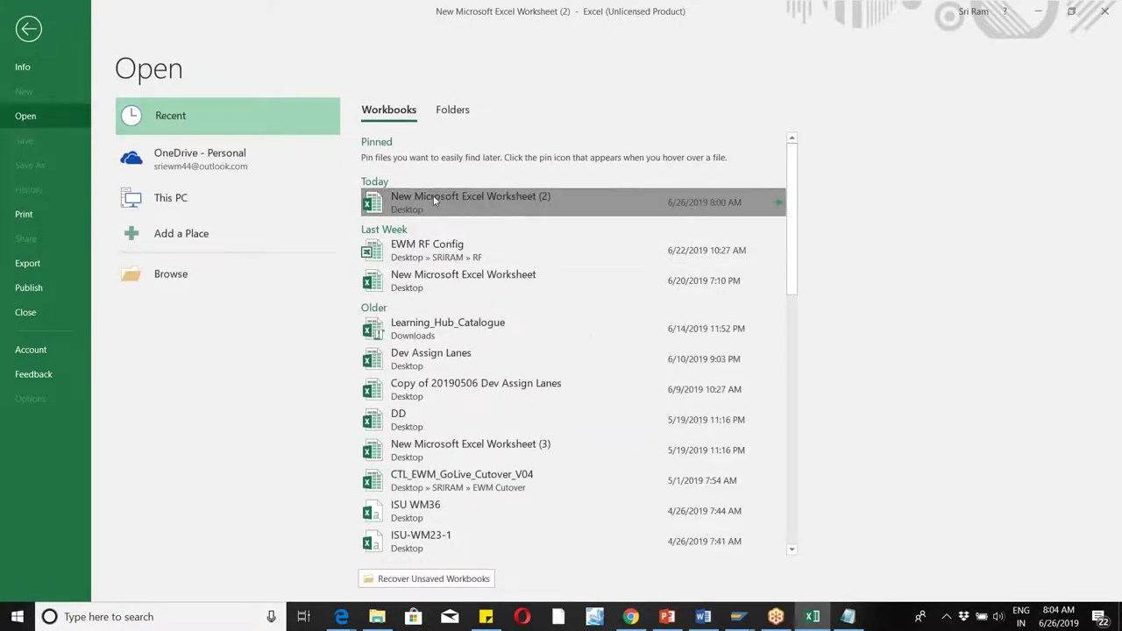
click(50, 213)
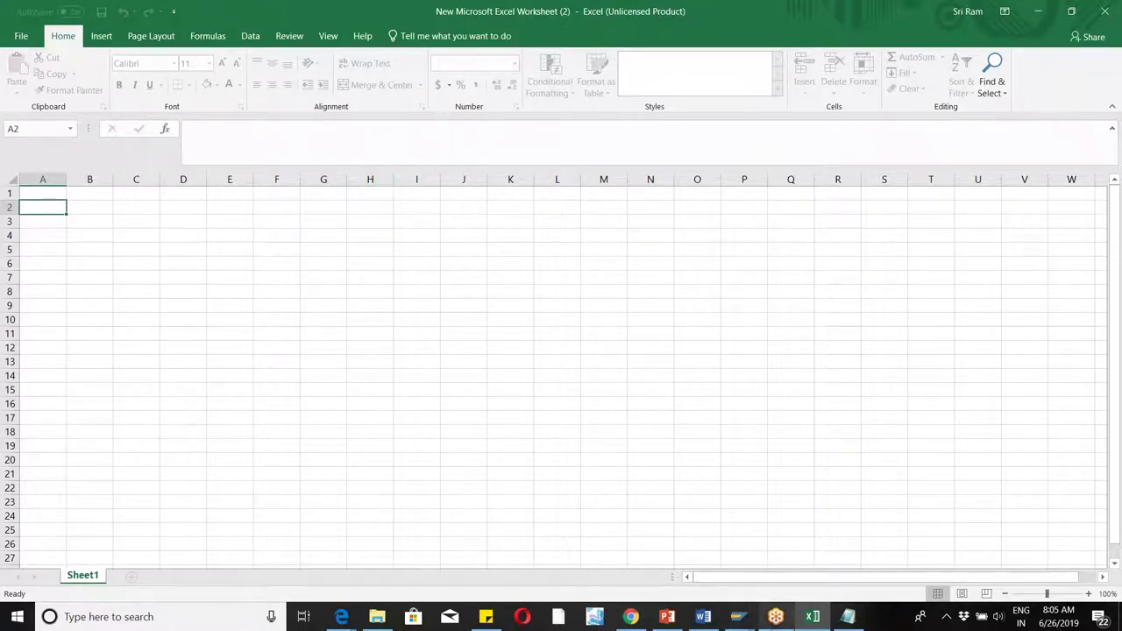
Switch to the Notepad note and append "wm46 ----- 2cases" to the Supply Chain unit line, followed by a new line.
click(847, 617)
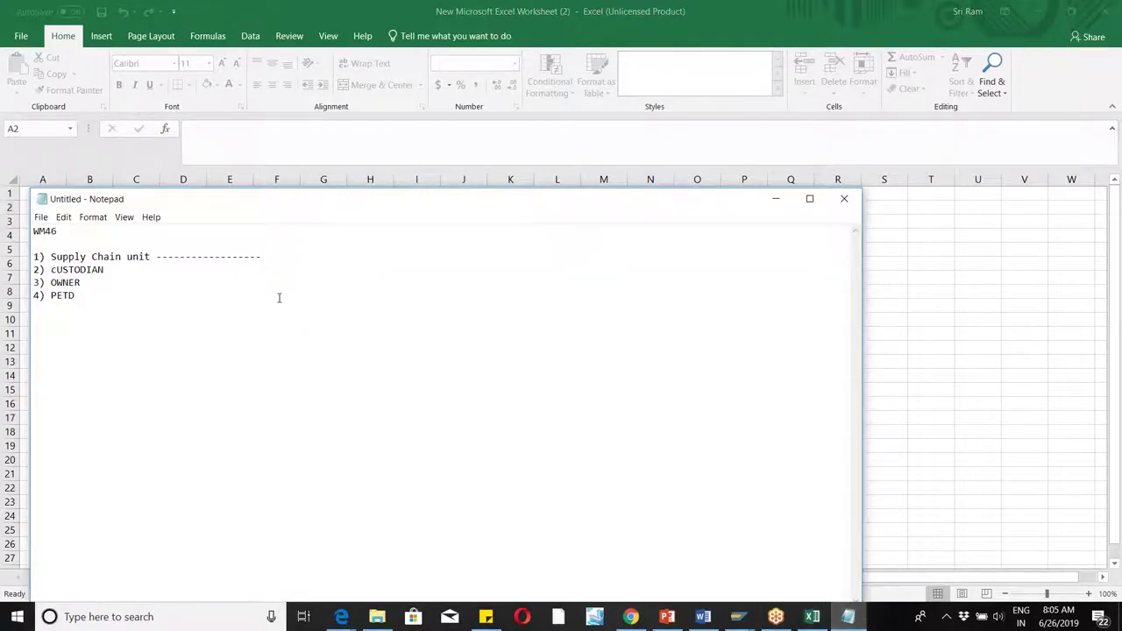
text(wm46 ----- 2cases)
key(Return)
Add the sub-item "a) plant location --- whs loaction -------- Plant" under the Supply Chain unit line.
text(1))
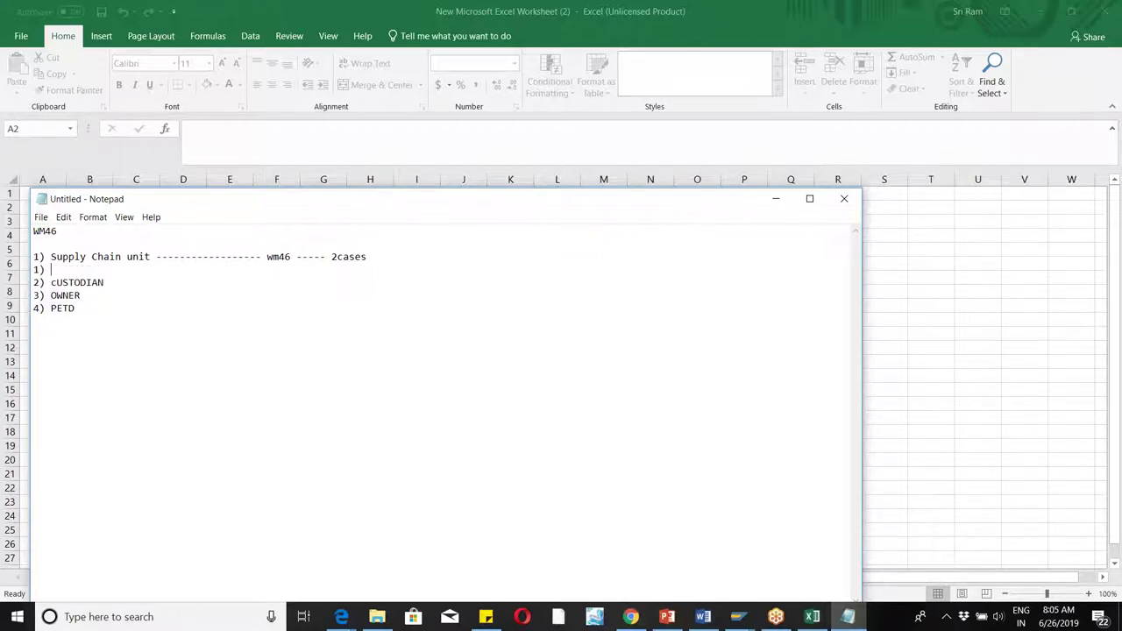
key(BackSpace)
key(BackSpace)
text(a) pa)
key(BackSpace)
key(BackSpace)
text(plant location --- whs loaction --------)
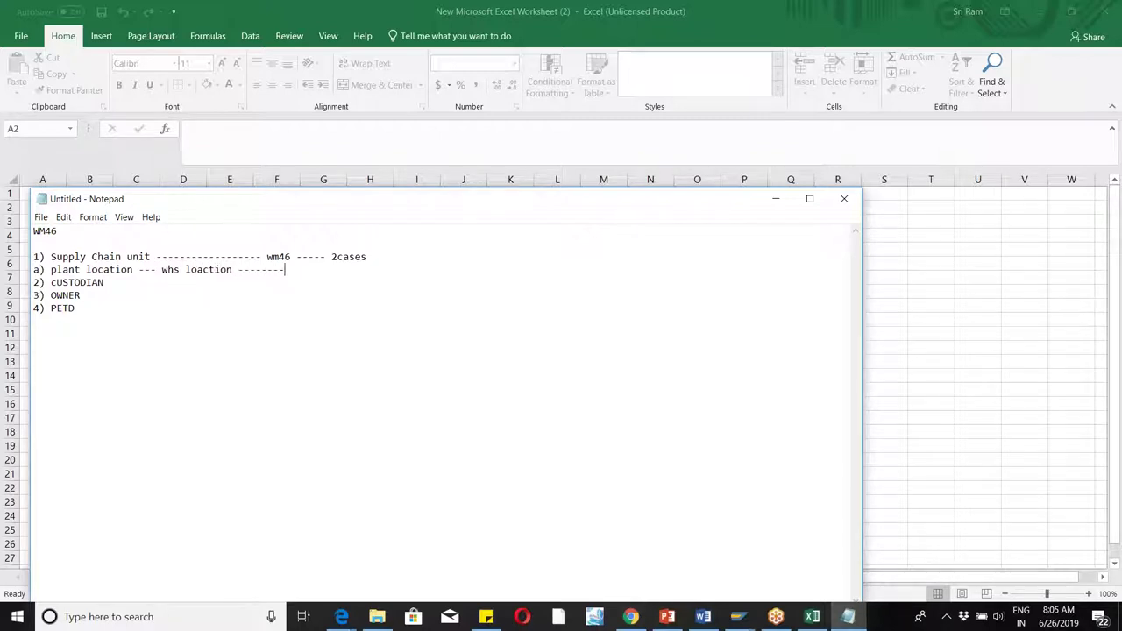
text( Plant)
key(Return)
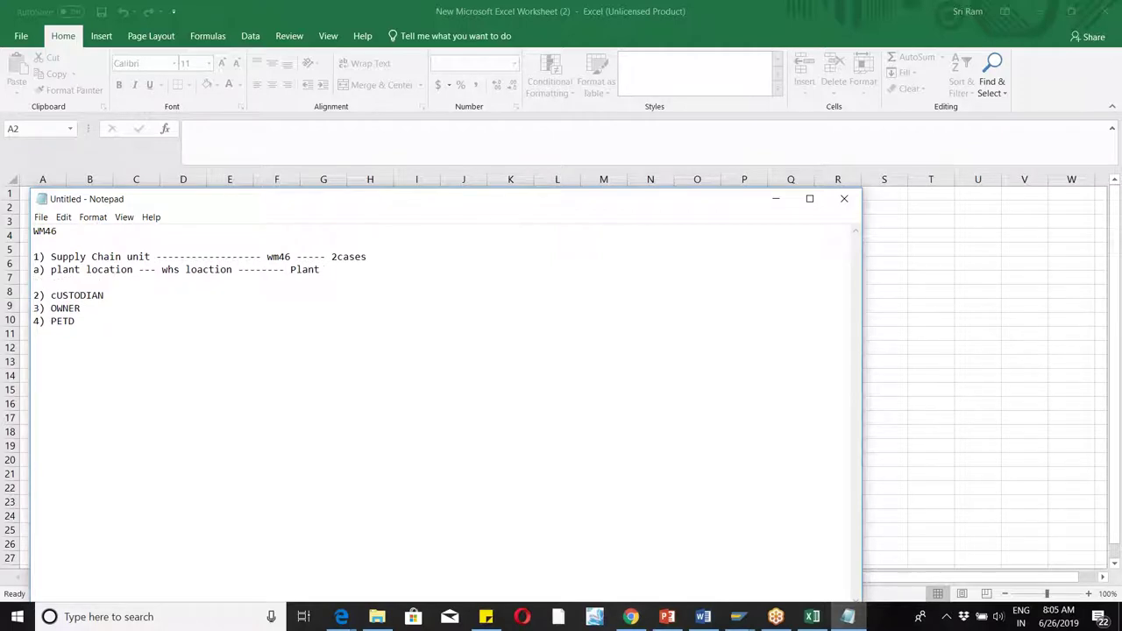
Begin sub-item "b)" on the empty line and append "--- WIPRO" to the WM46 heading.
text(b))
click(385, 257)
click(128, 236)
text(--- WIPRO)
Replace "Plant" at the end of sub-item a) with "wipro".
click(336, 273)
key(BackSpace)
key(BackSpace)
key(BackSpace)
key(BackSpace)
key(BackSpace)
key(BackSpace)
text(wipro)
text( -)
key(BackSpace)
Complete sub-item b) with "ceva", a long dashed line and "CEVA".
click(72, 286)
text(ceva  ---------------------------------- CEVA)
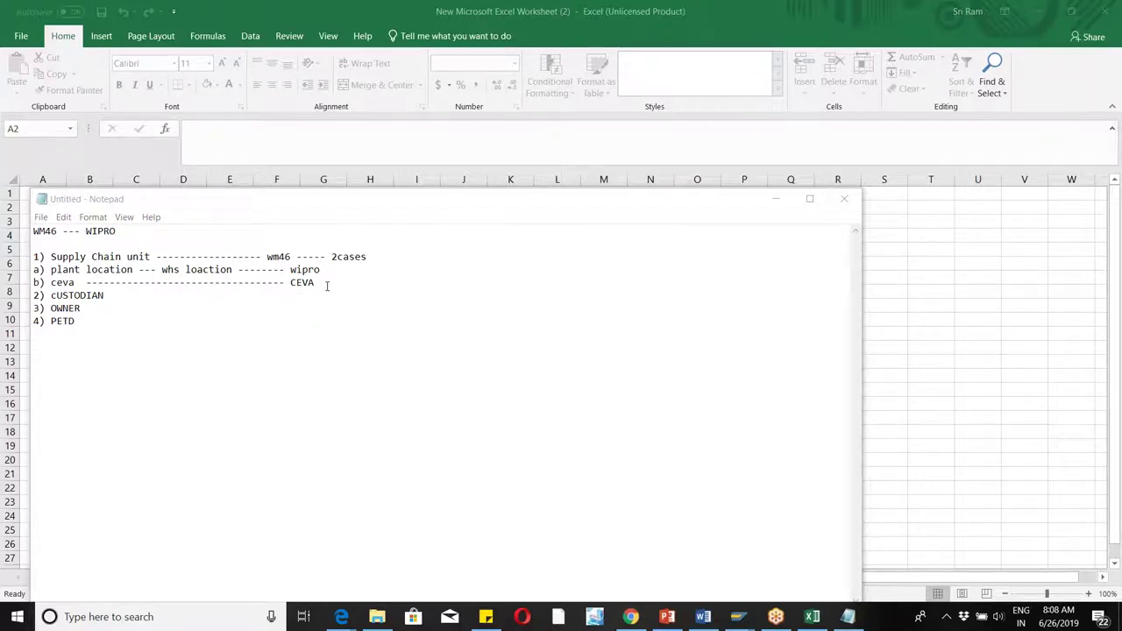
click(381, 260)
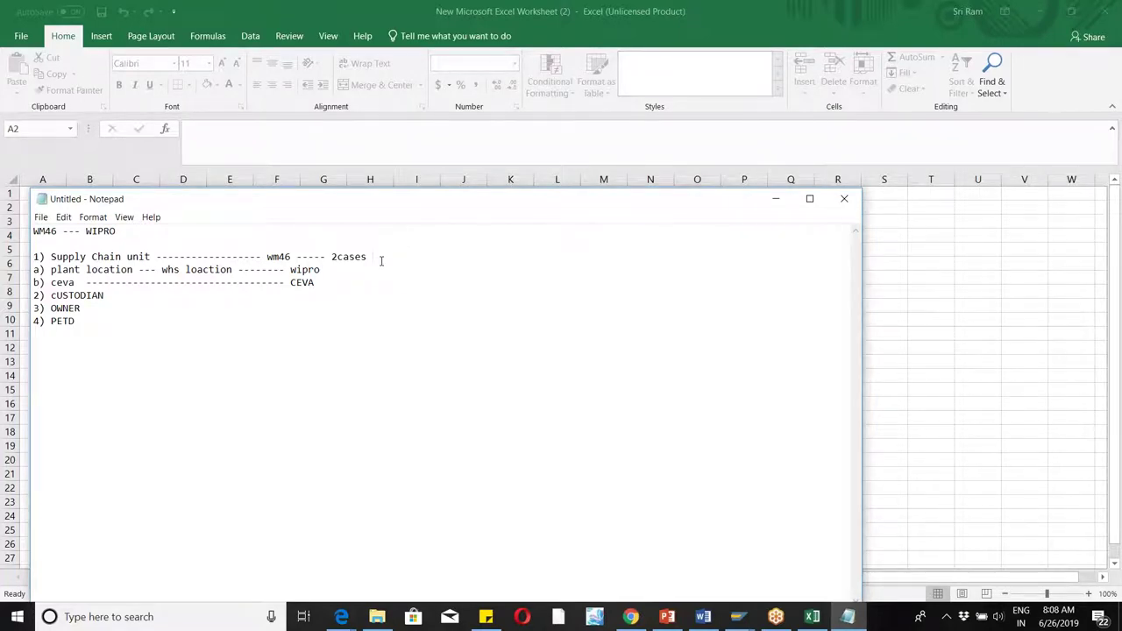
Append a dashed line and 1001 to sub-item a), and a dashed line and 1008 to sub-item b).
click(351, 269)
text(------------)
text(1001)
text( ------------)
text(- 100)
text(8)
Append a dashed line and "AUTOMAT/MANUALLY" to the end of the Supply Chain unit line.
click(374, 254)
text(--------------------- AUTOMAT/)
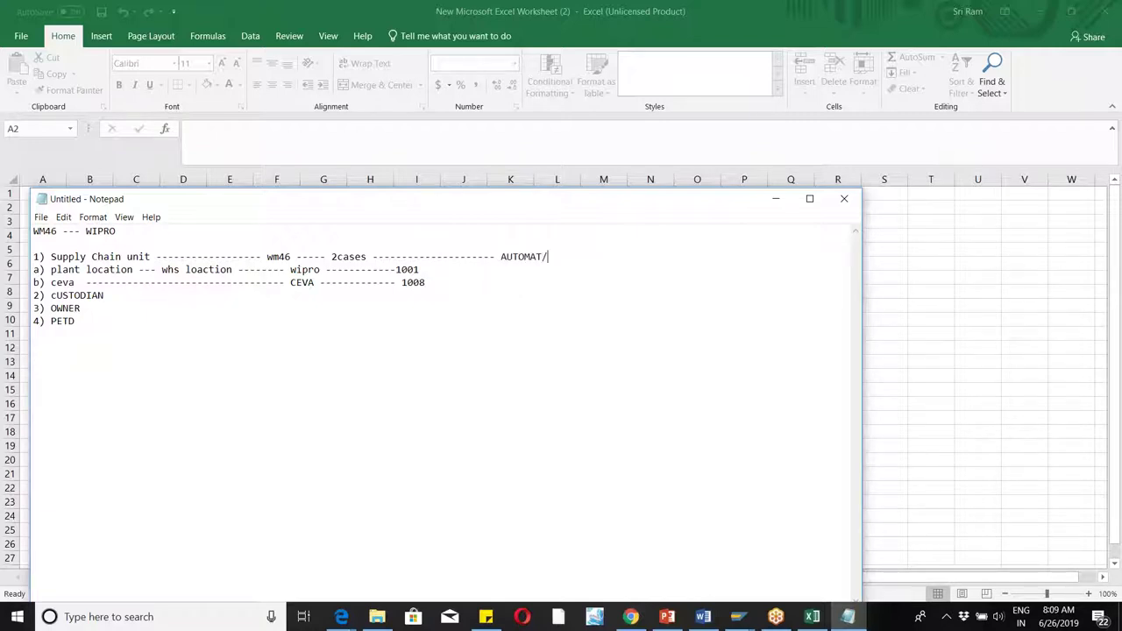
text(MANUALLY)
Extend the cUSTODIAN item with "OWNER OF THE WAREHOUSE" and "wipro,ceva", each preceded by a dashed line.
click(125, 295)
text(----------)
text(OWNER O)
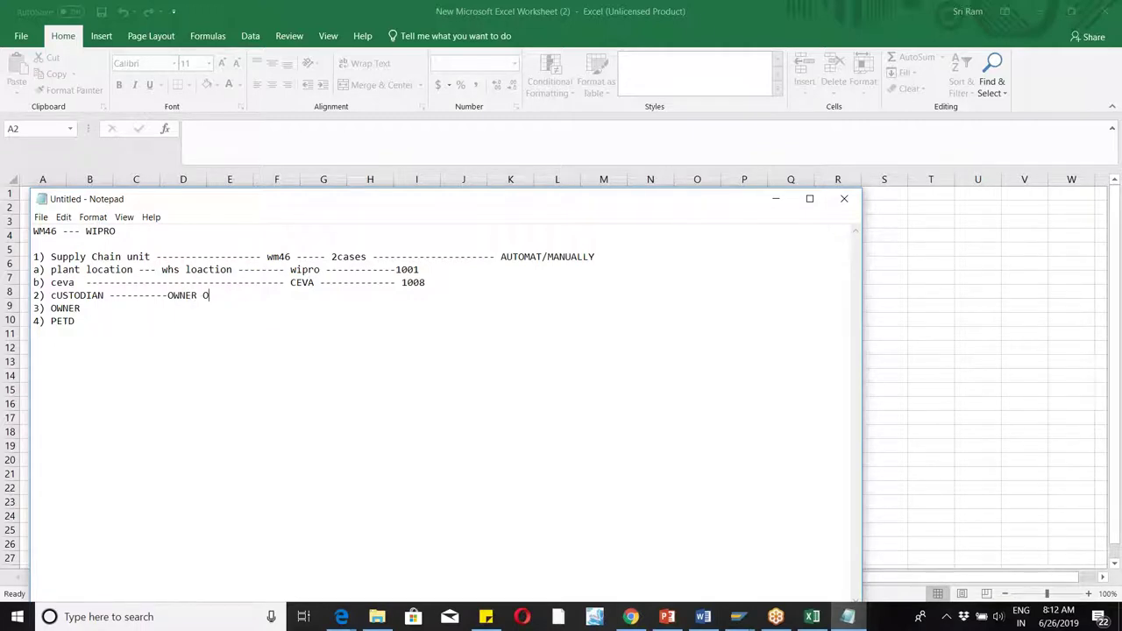
text(F THE WAREHOUSE )
text(---------------)
text(-- )
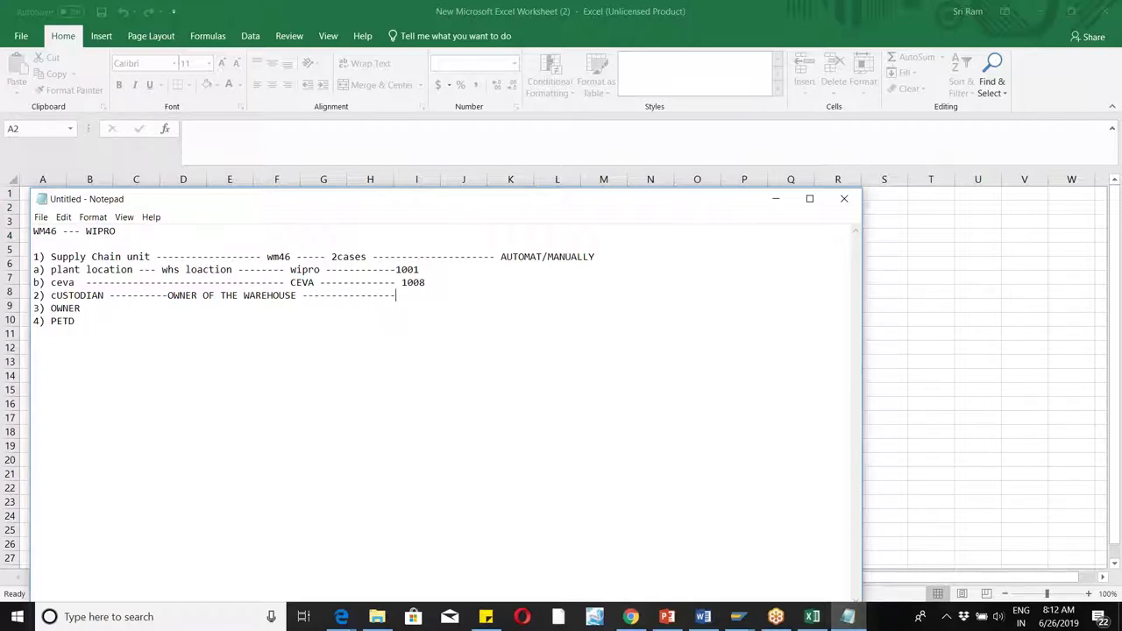
text(wipro)
text(,ceva)
Extend the OWNER item with "owner of the stock" and "wipro", each preceded by a dashed line.
click(103, 309)
text(-----------------------------------)
key(BackSpace)
key(BackSpace)
key(BackSpace)
key(BackSpace)
key(BackSpace)
key(BackSpace)
key(BackSpace)
key(BackSpace)
key(BackSpace)
key(BackSpace)
key(BackSpace)
key(BackSpace)
key(BackSpace)
key(BackSpace)
key(BackSpace)
key(BackSpace)
key(BackSpace)
key(BackSpace)
key(BackSpace)
key(BackSpace)
text(owner of the st)
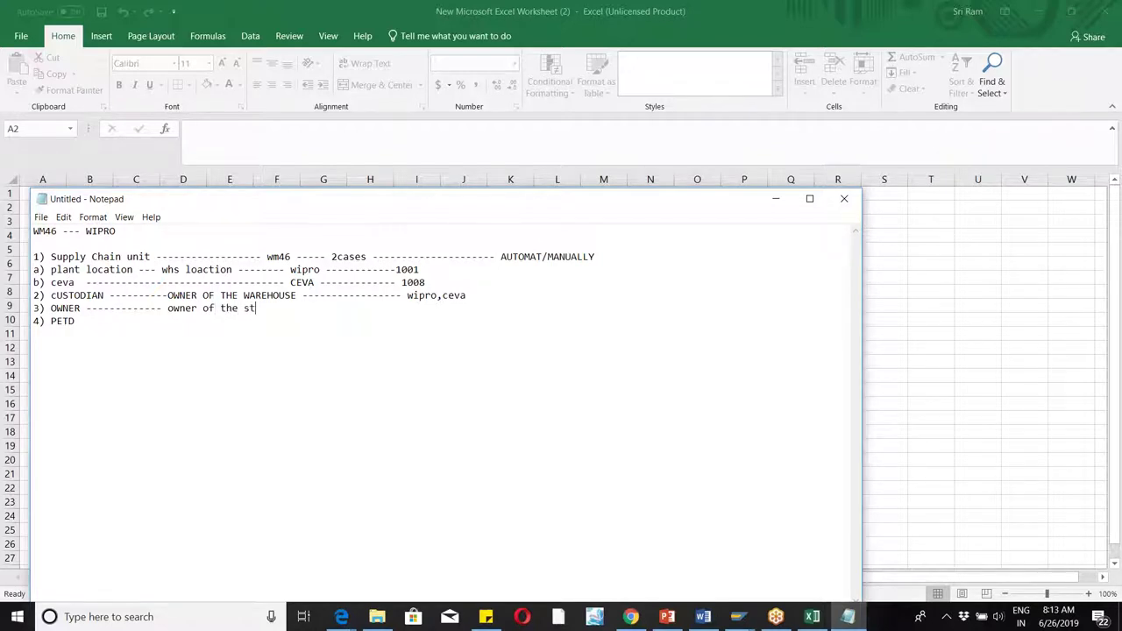
text(ock -------------------- wipro)
Extend the PETD item with a long dashed line and "Plant --- wipro".
click(121, 326)
text(---------------------------------)
text(Plant --- wipro)
click(68, 295)
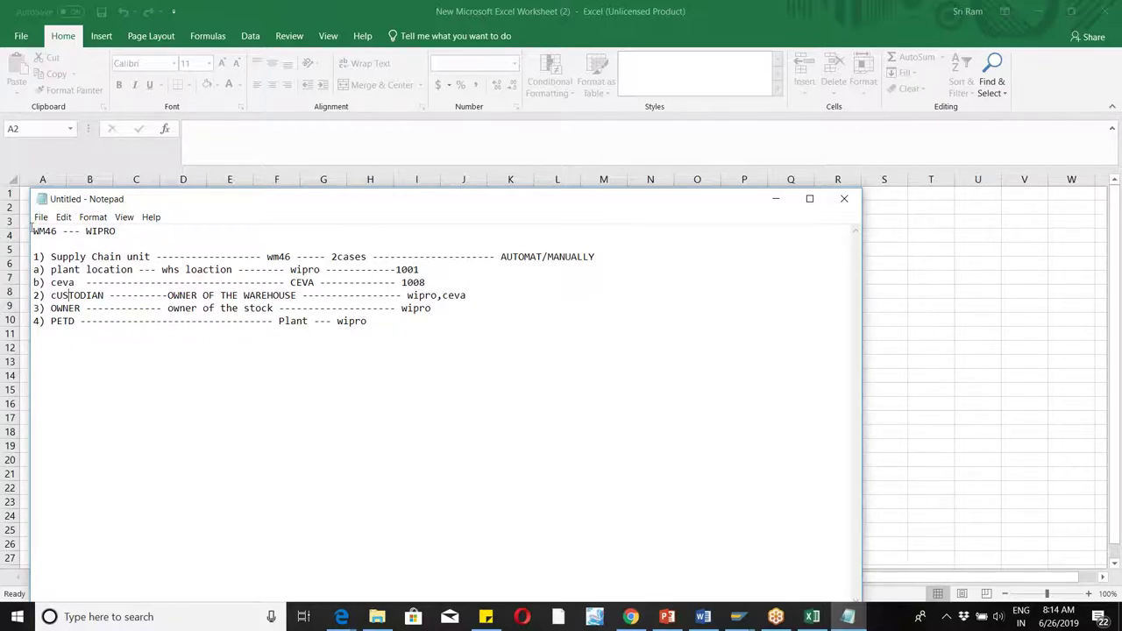
Minimise the note, switch to SAP, collapse the Interfaces branch with its subnodes and expand Master Data under Extended Warehouse Management.
click(775, 199)
mouse_move(739, 616)
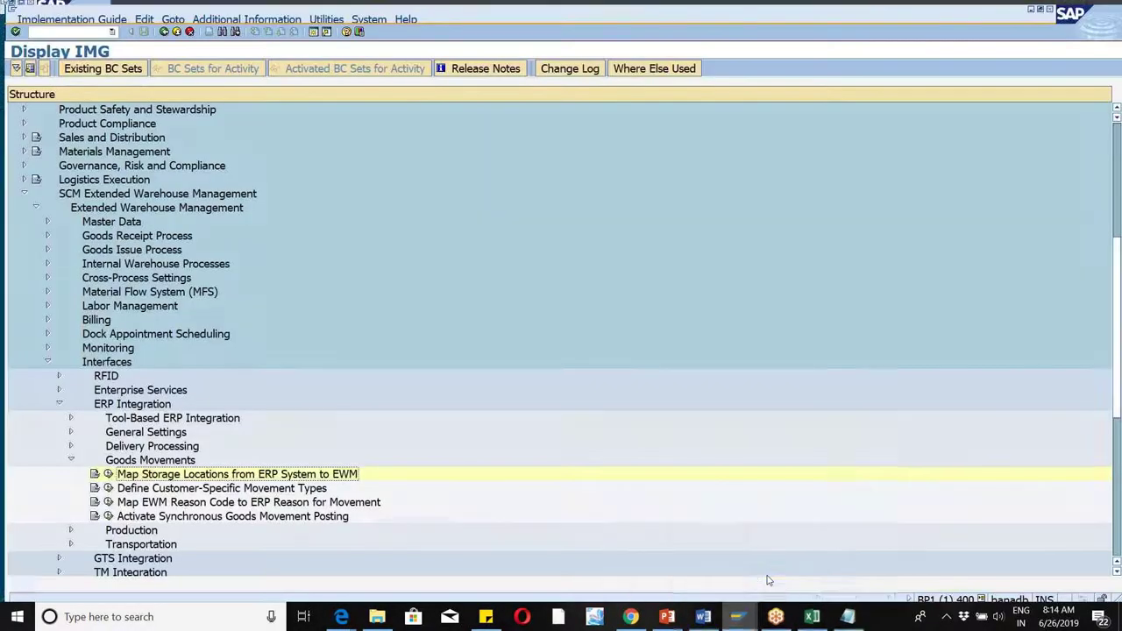
click(767, 580)
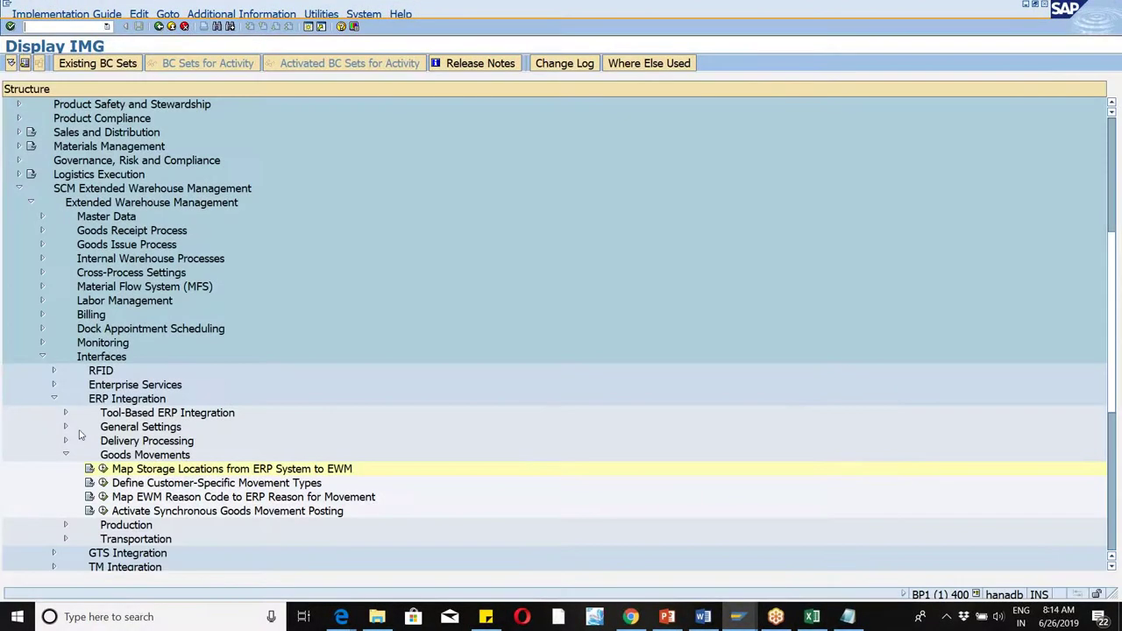
click(64, 455)
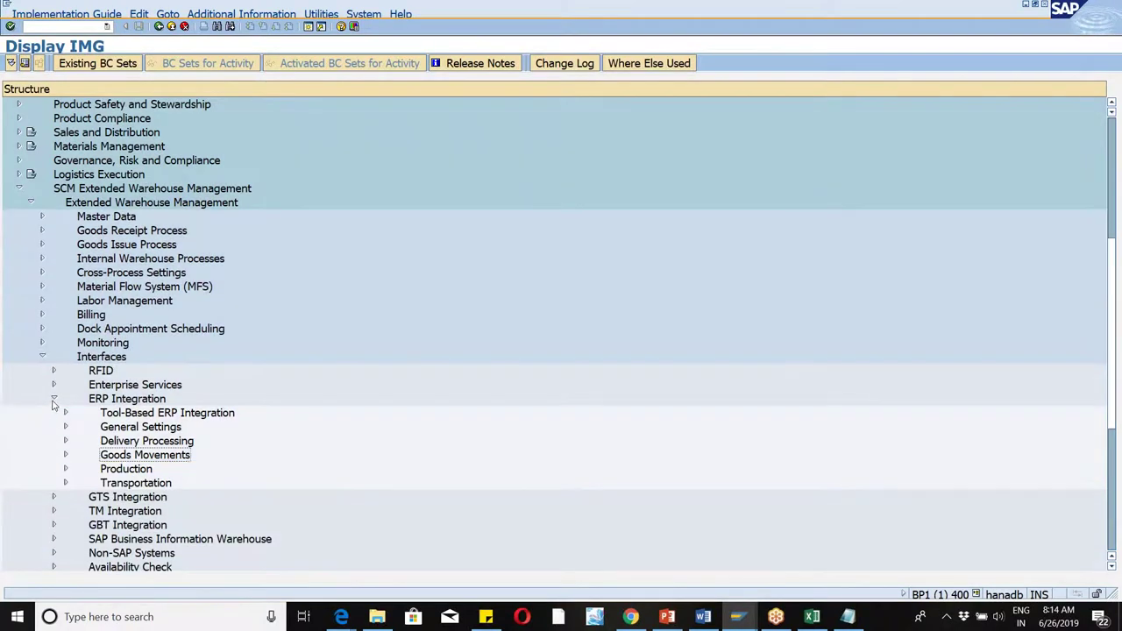
click(54, 399)
click(42, 356)
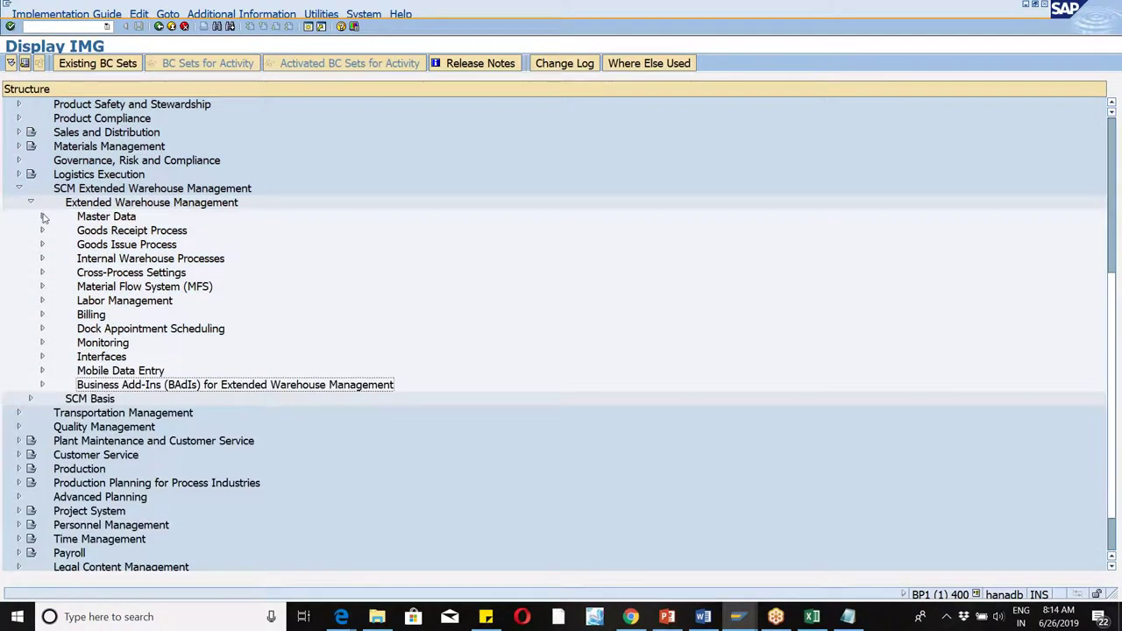
click(42, 217)
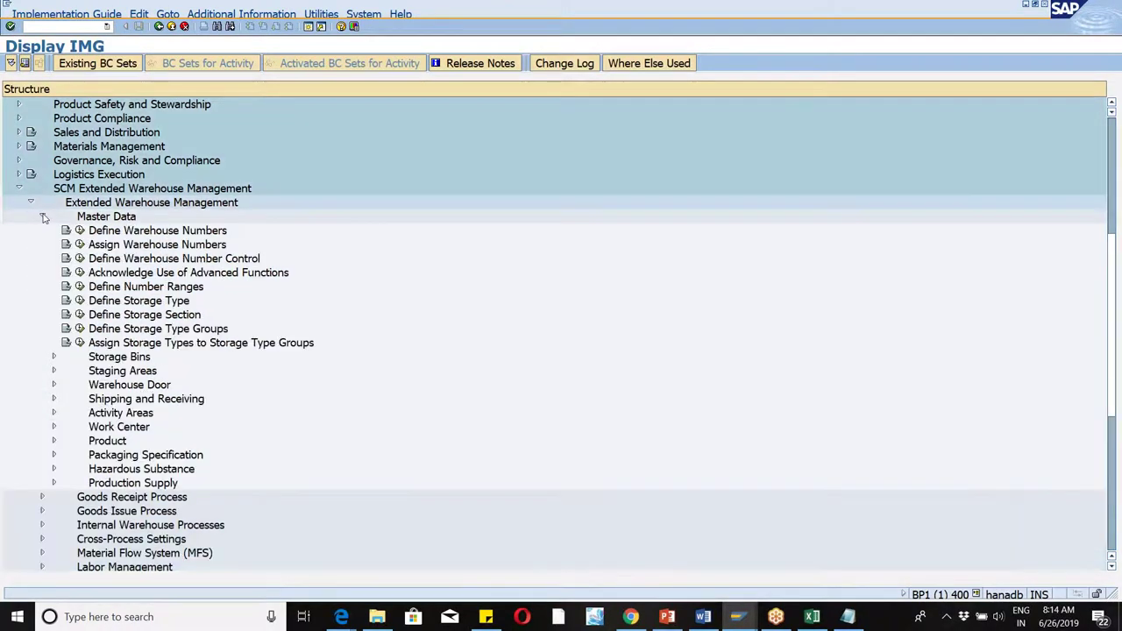
Open Assign Warehouse Numbers with work area WM46 and start a new warehouse number/business partner entry.
click(80, 245)
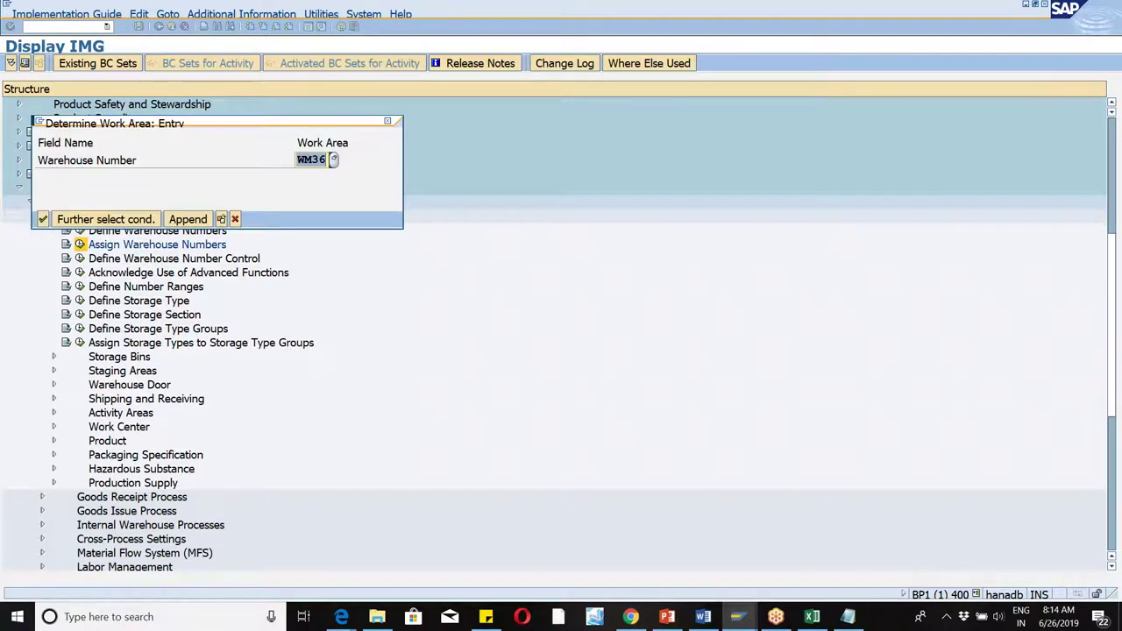
text(wm46)
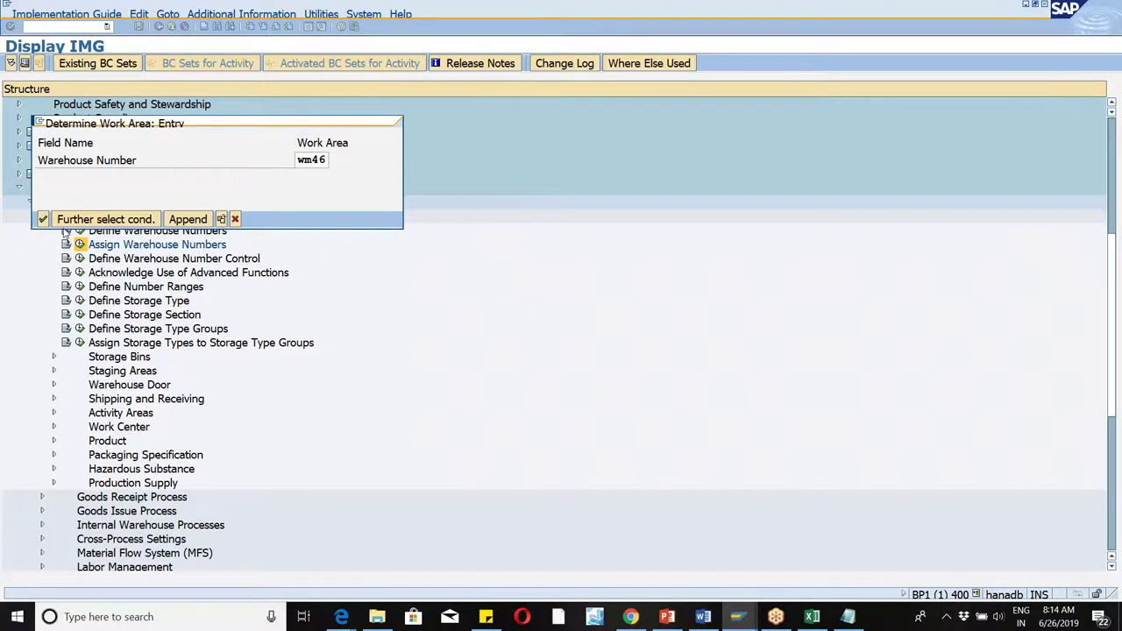
key(Return)
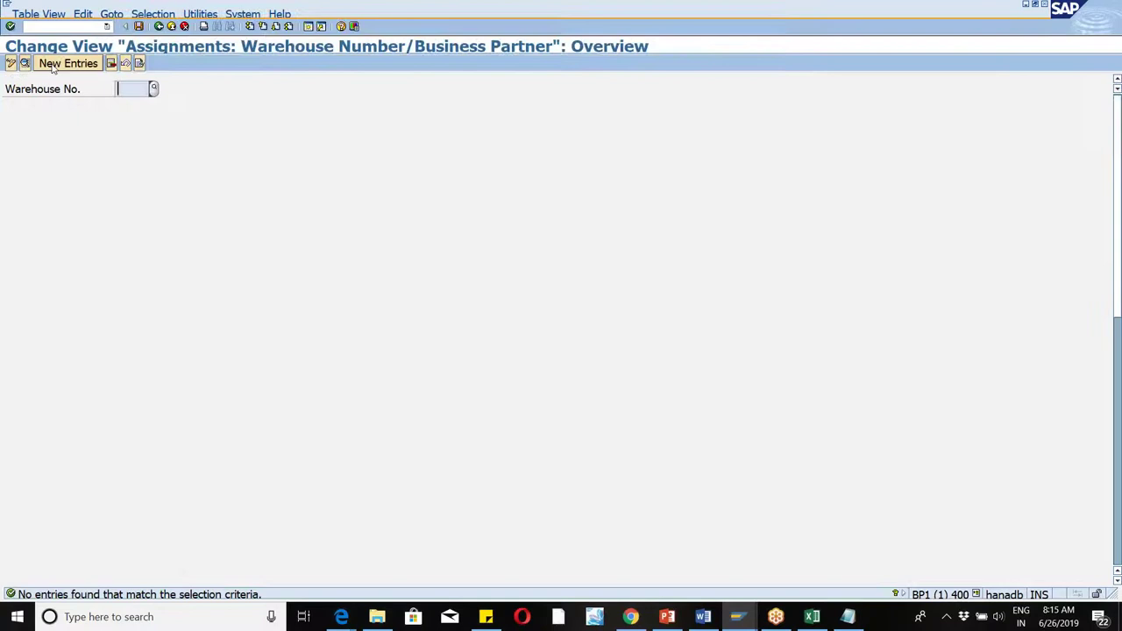
click(54, 65)
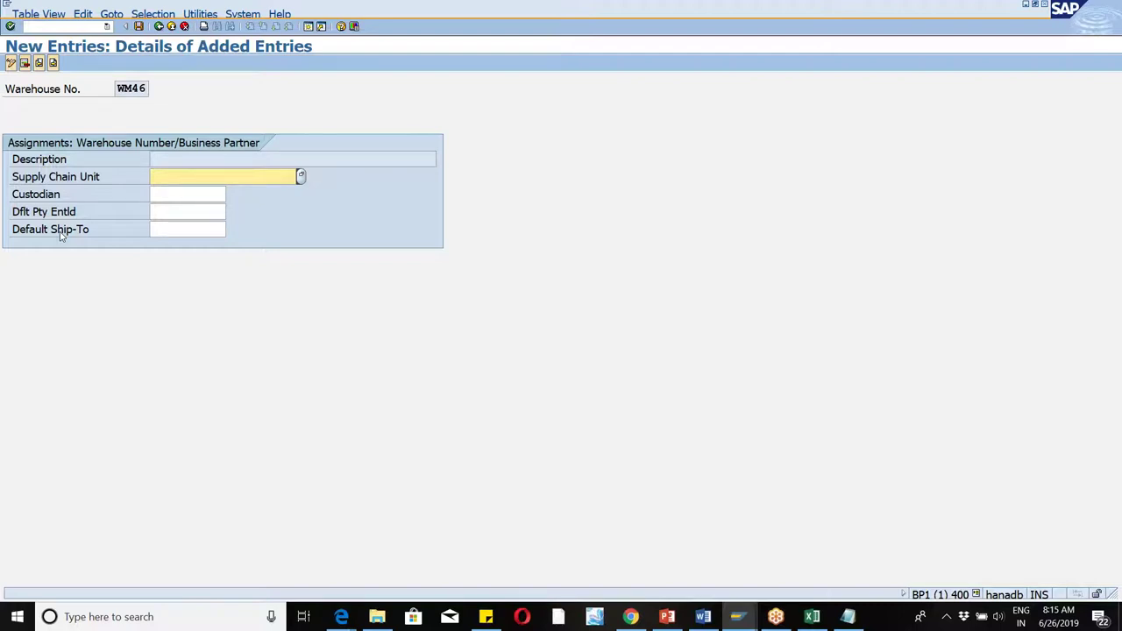
Review the Supply Chain Unit, Custodian and Dflt Pty Entld fields of the WM46 entry against the Notepad notes.
click(188, 216)
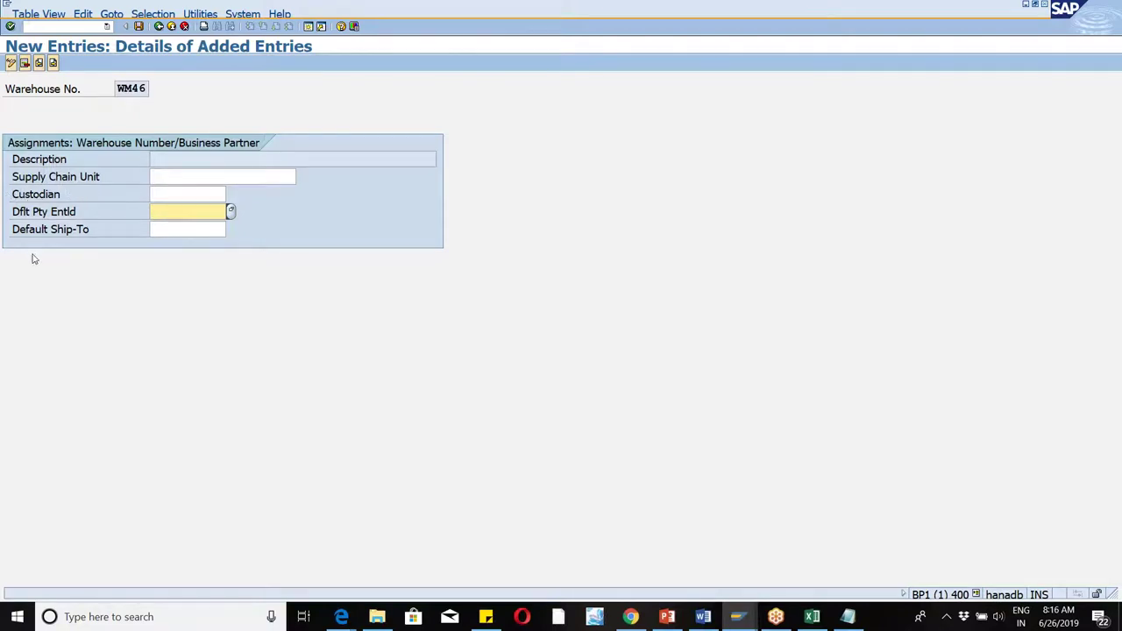
click(183, 173)
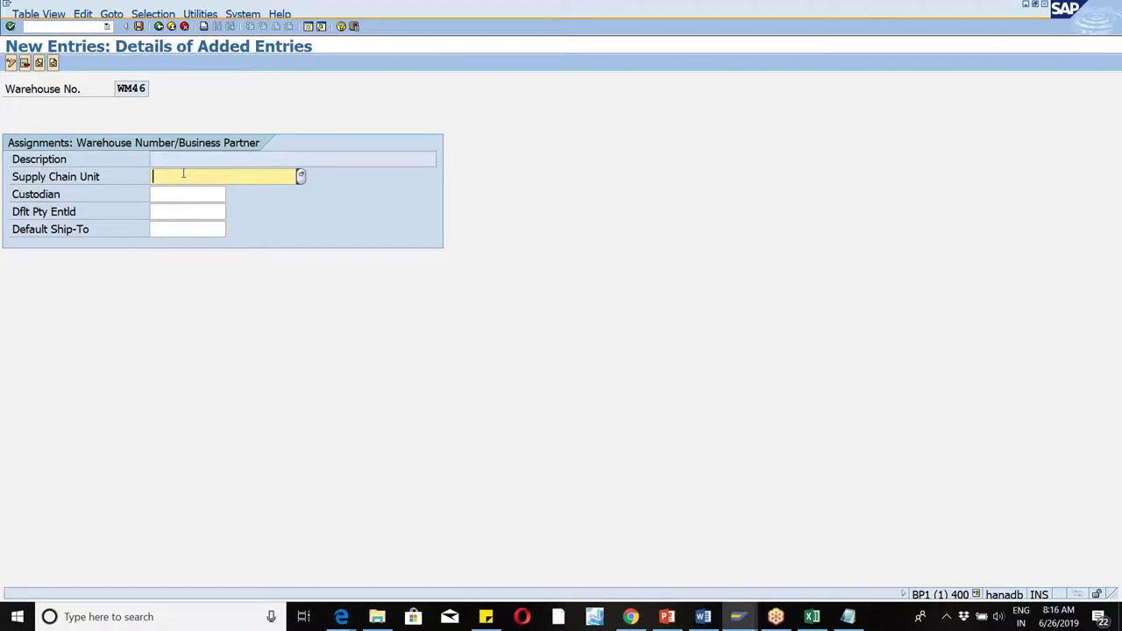
click(176, 214)
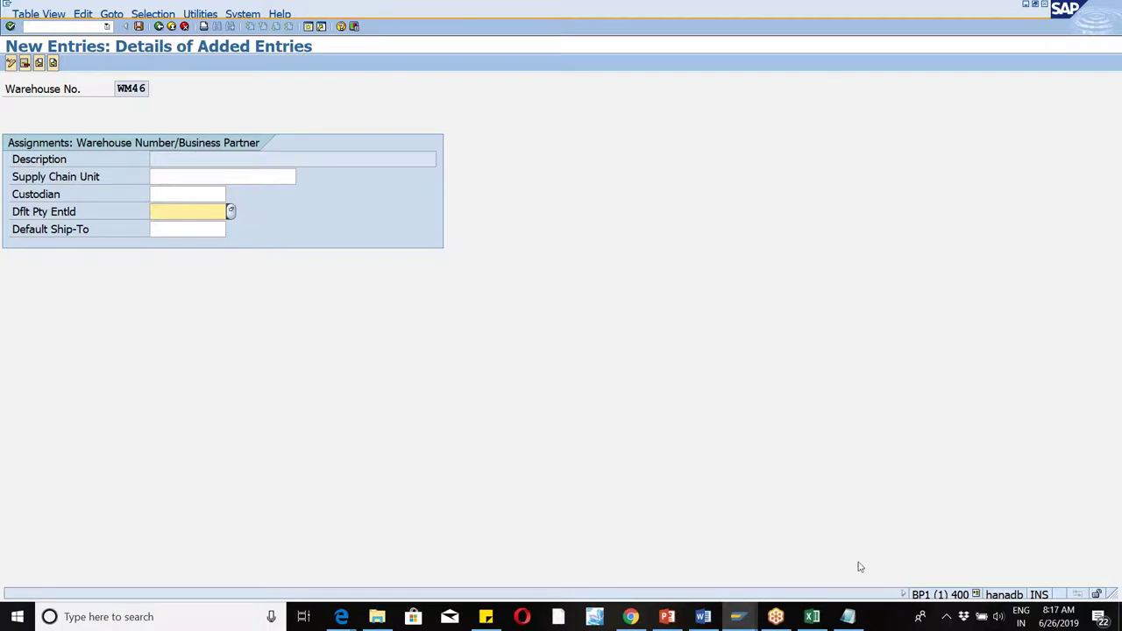
click(846, 617)
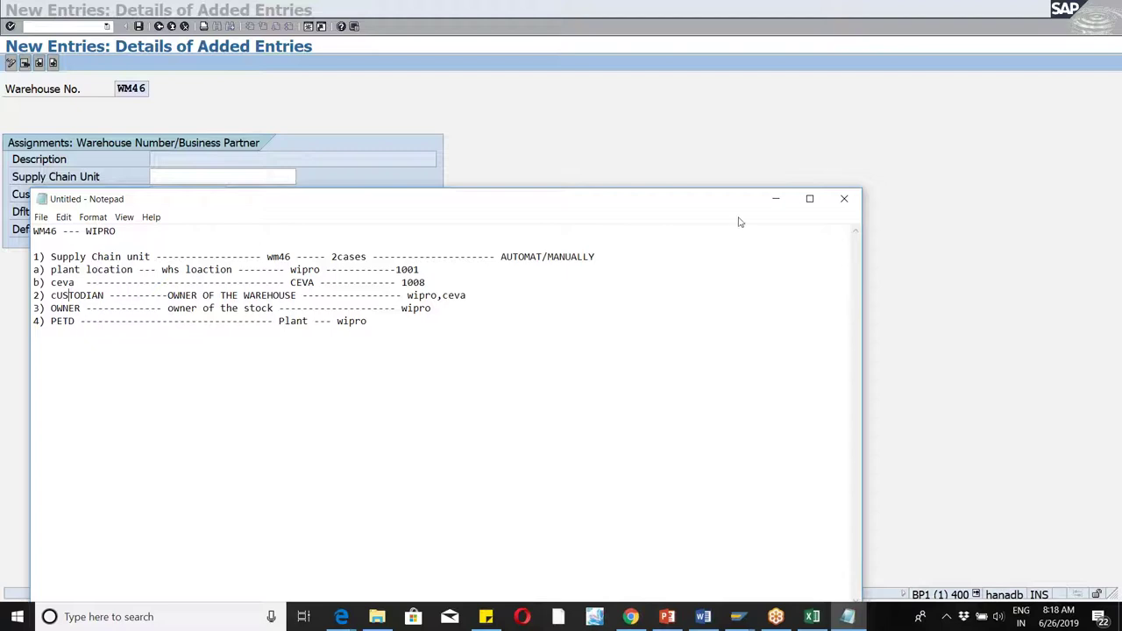
click(774, 203)
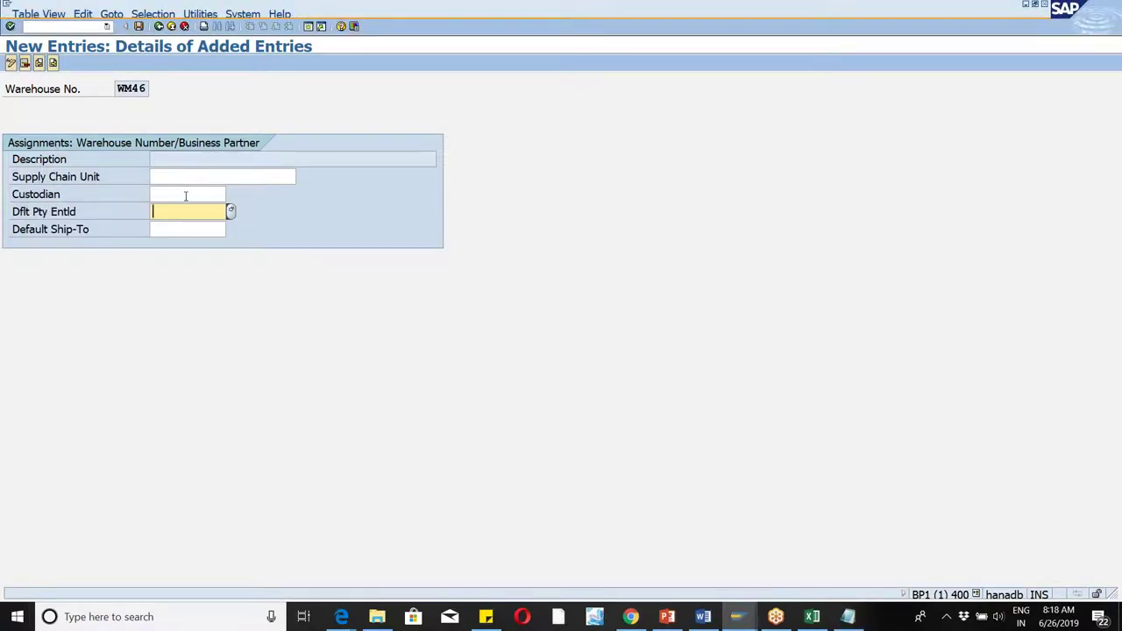
click(185, 195)
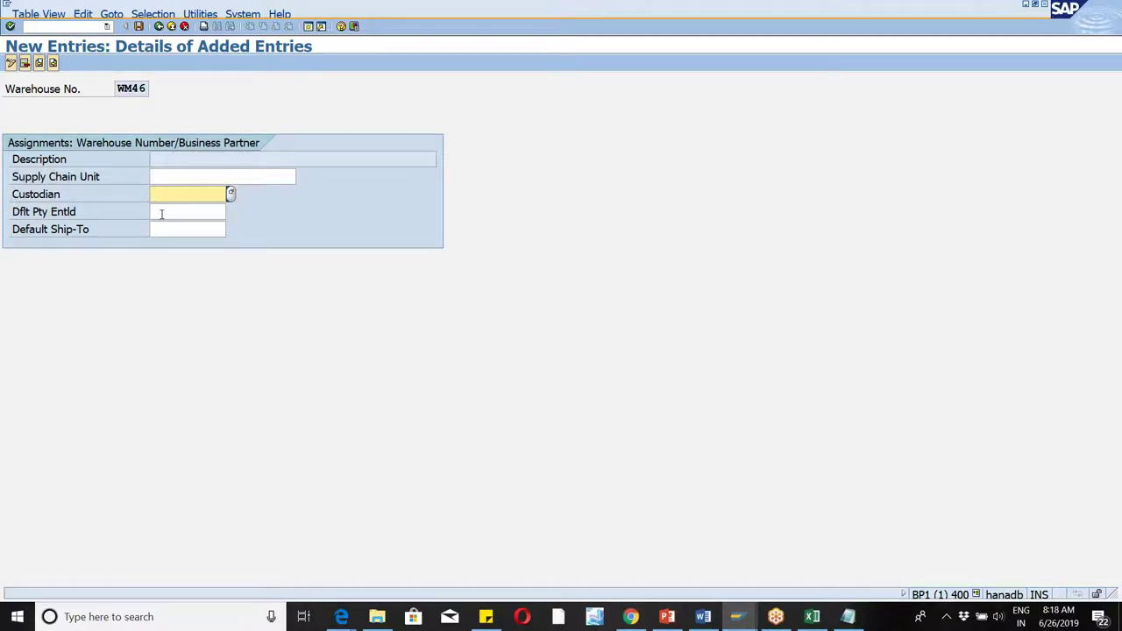
click(161, 213)
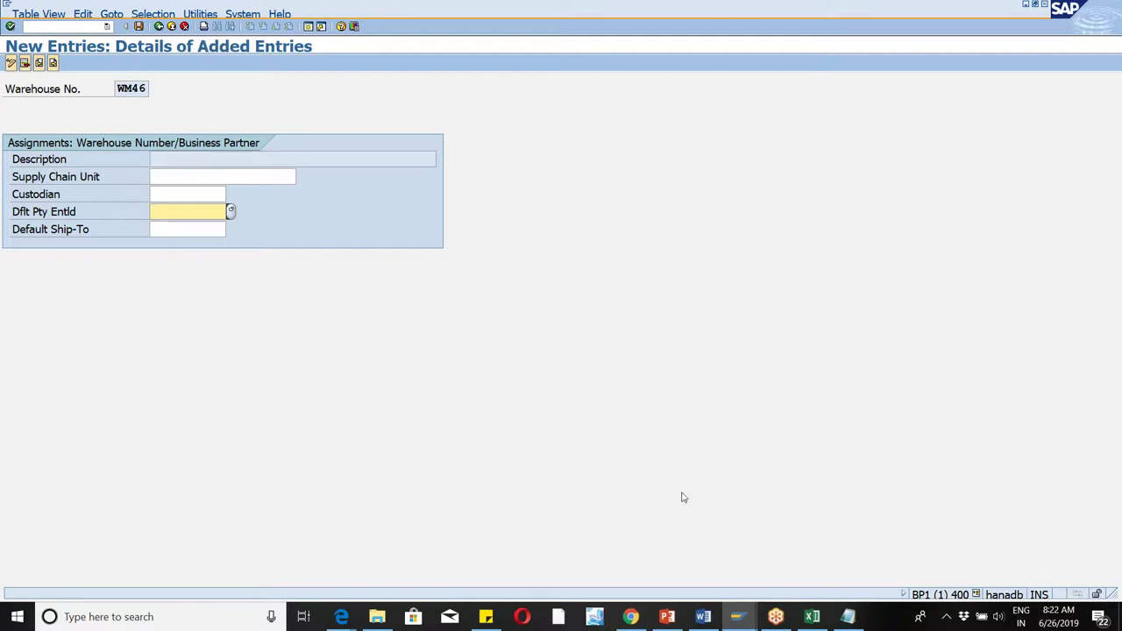
Switch to the PowerPoint presentation SAP EWM PPT_1809 and select slide 37, Warehouse Structural Elements.
mouse_move(666, 613)
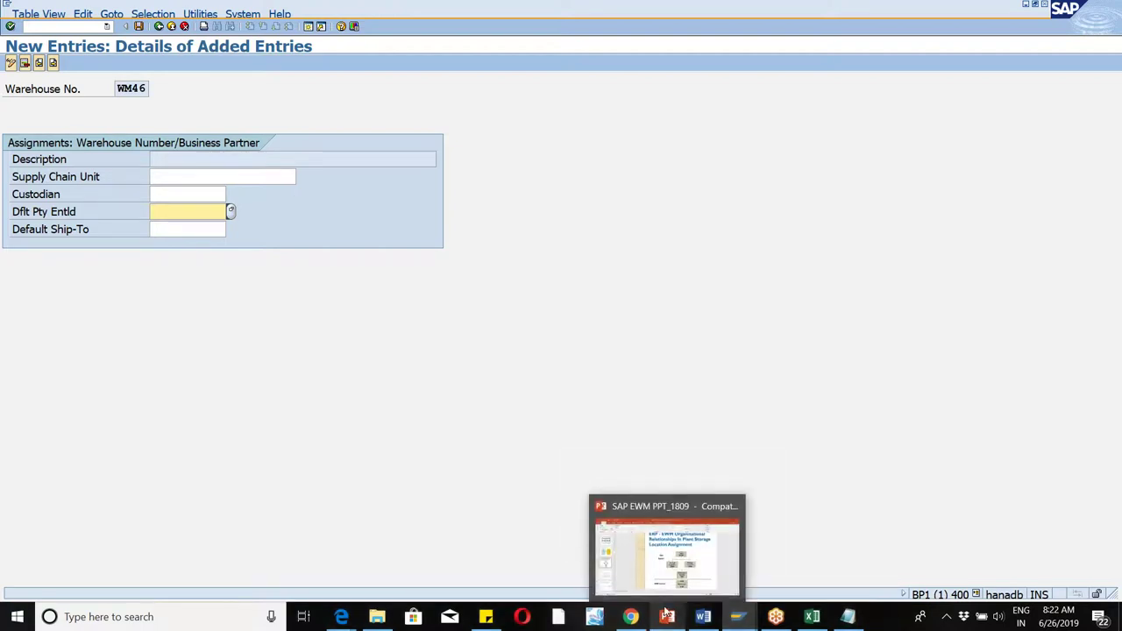
click(664, 557)
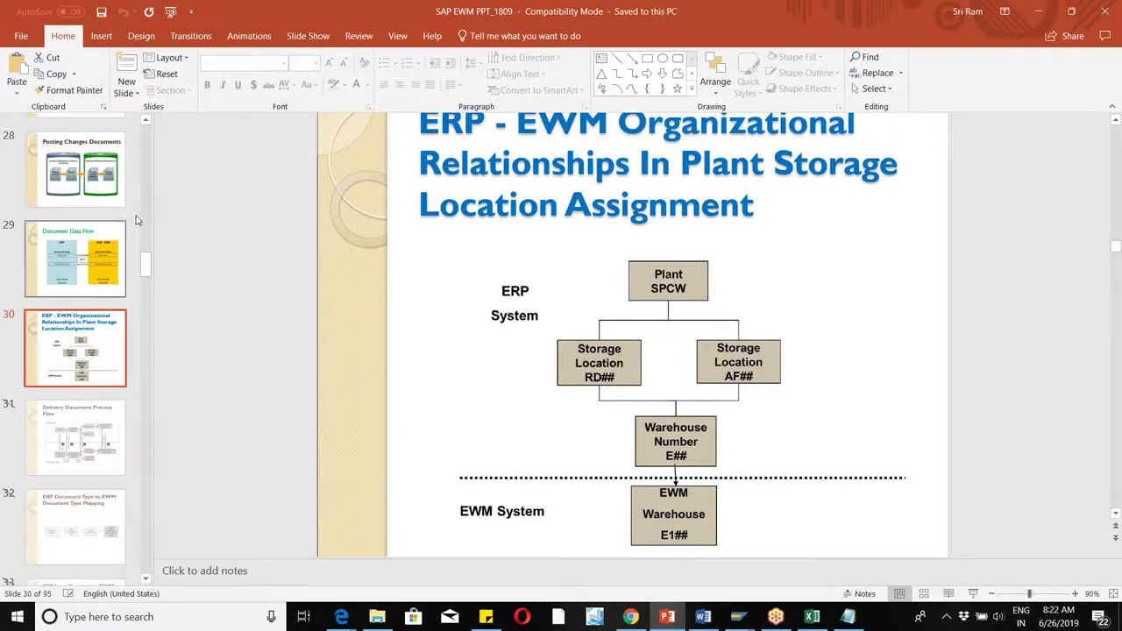
scroll(133, 285, up, 1)
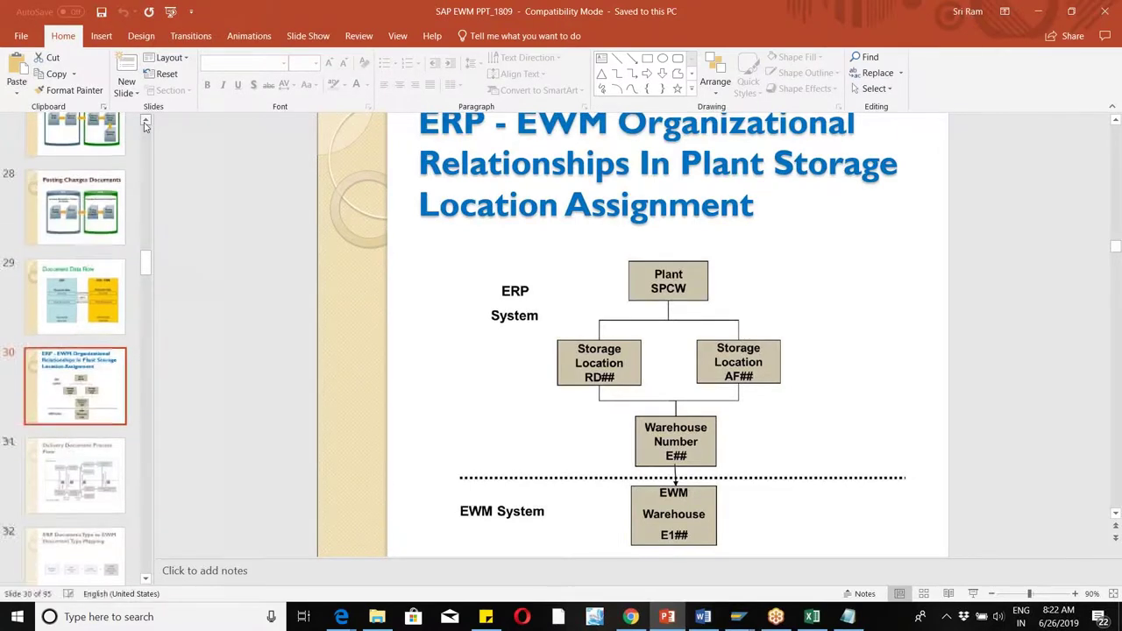
drag(148, 265, 146, 296)
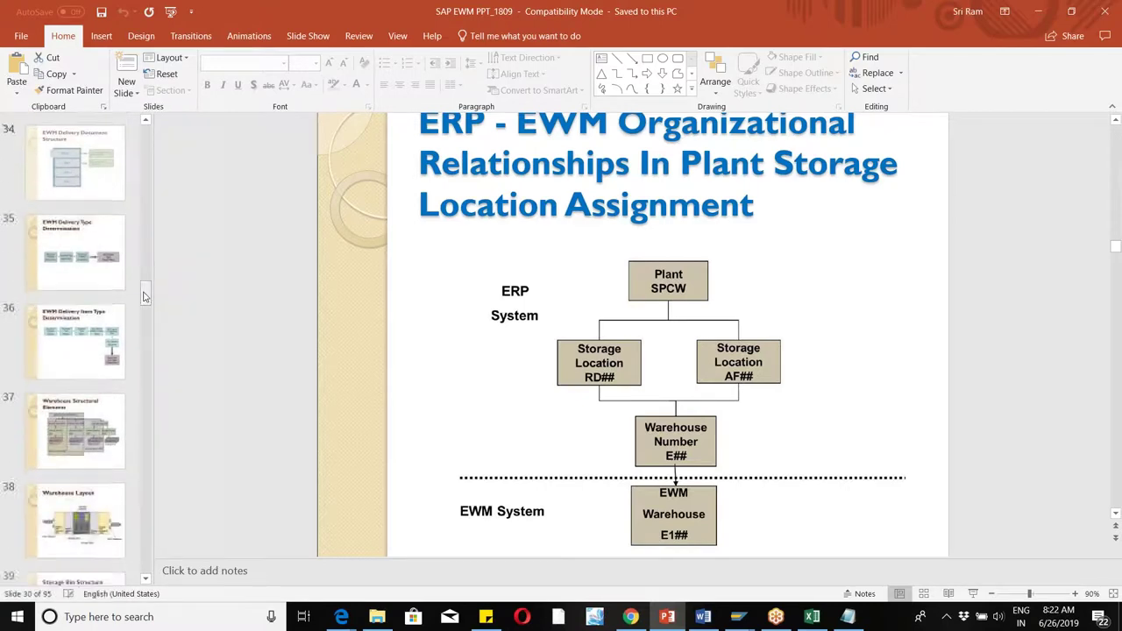
click(63, 425)
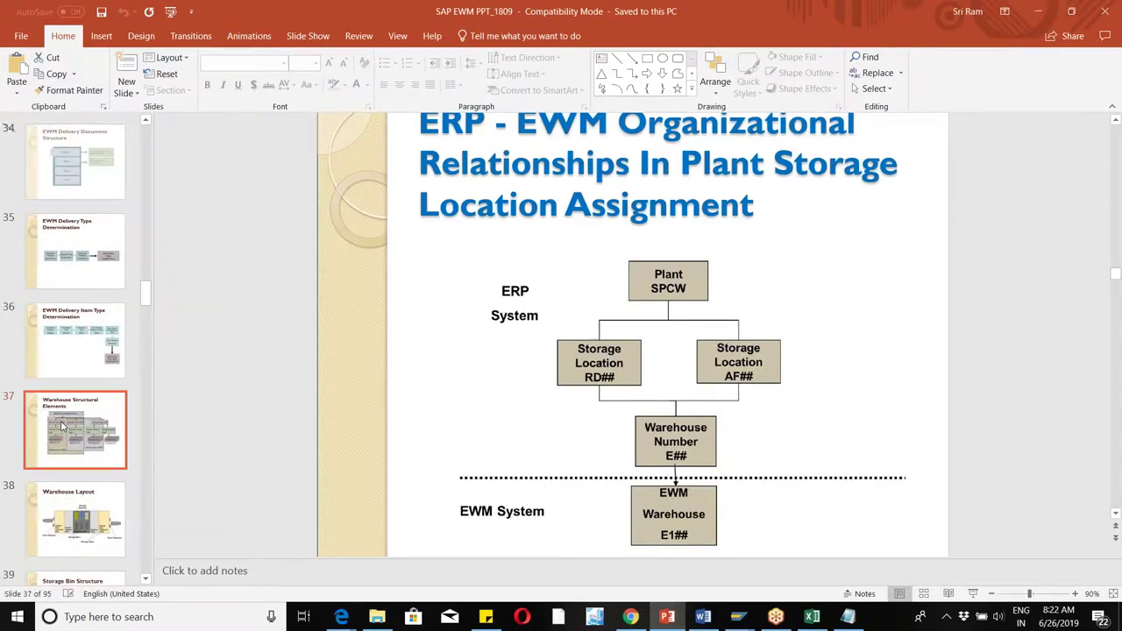